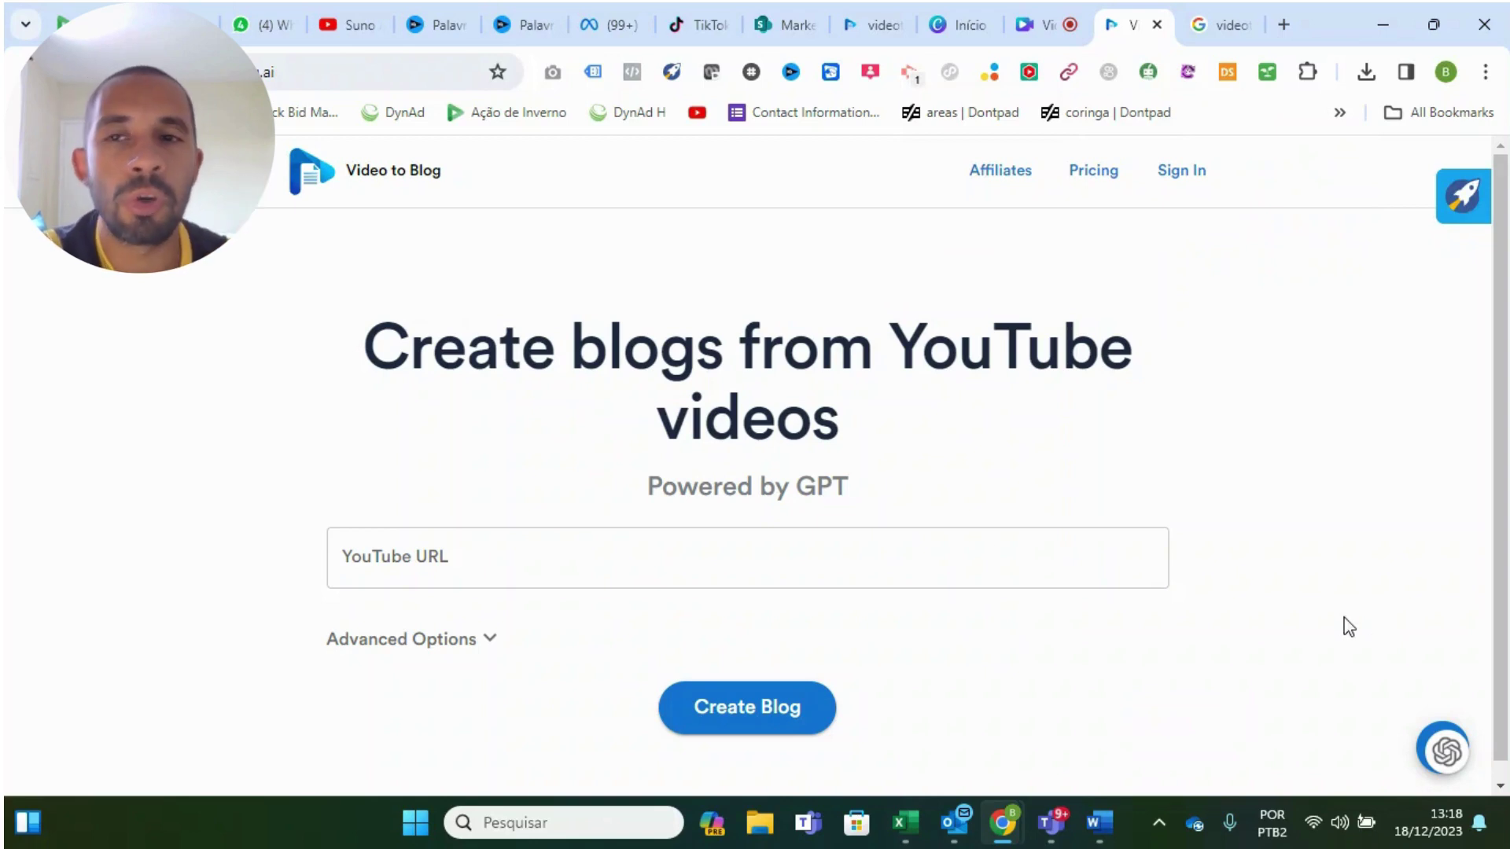
# Step: Check the Video to Blog site's address and the Google search results for videotoblog, returning to the site
pyautogui.click(327, 66)
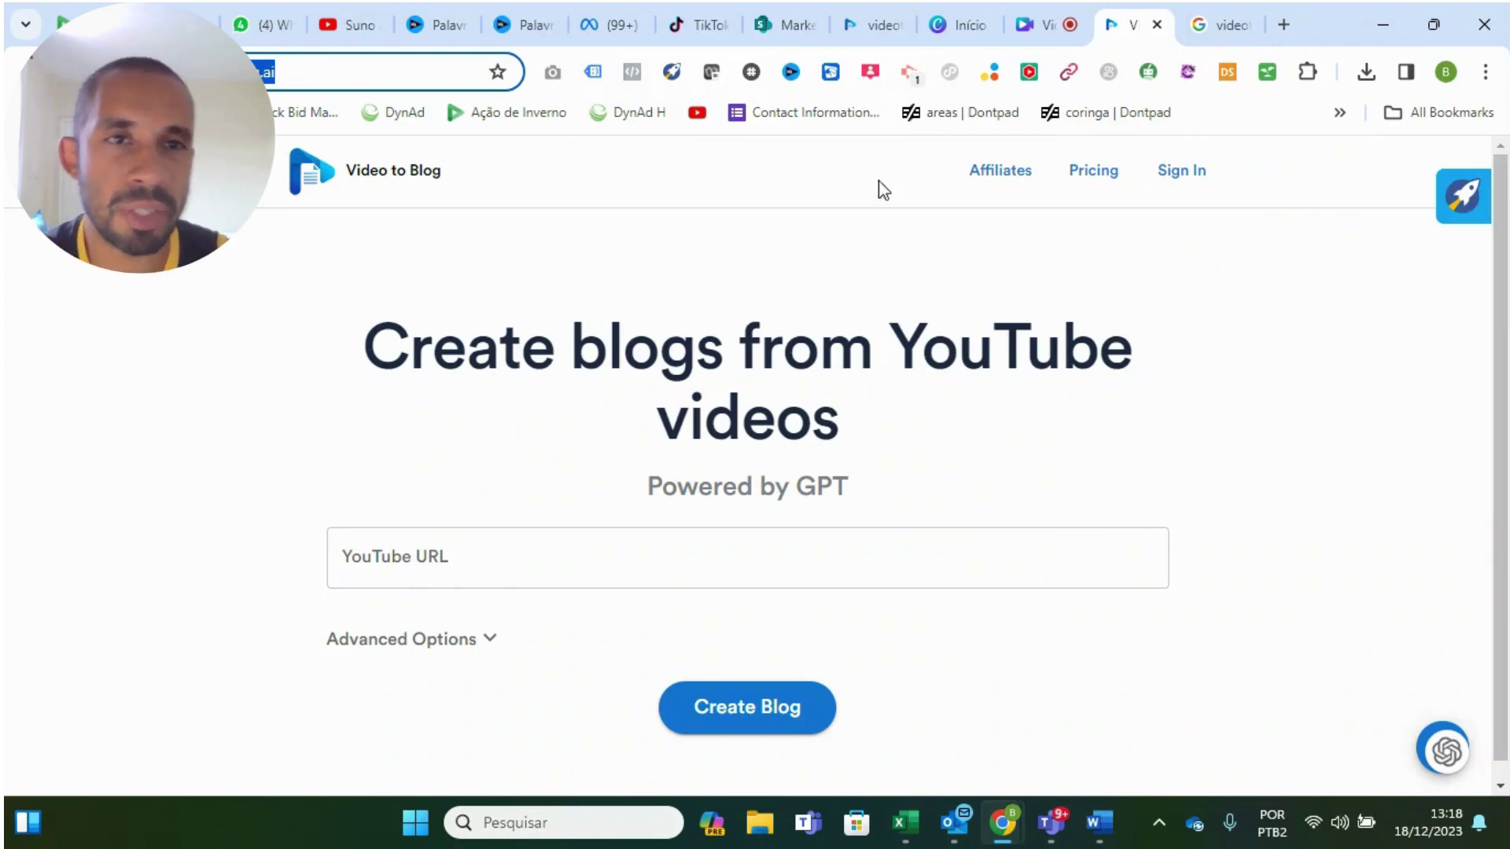
pyautogui.click(1210, 20)
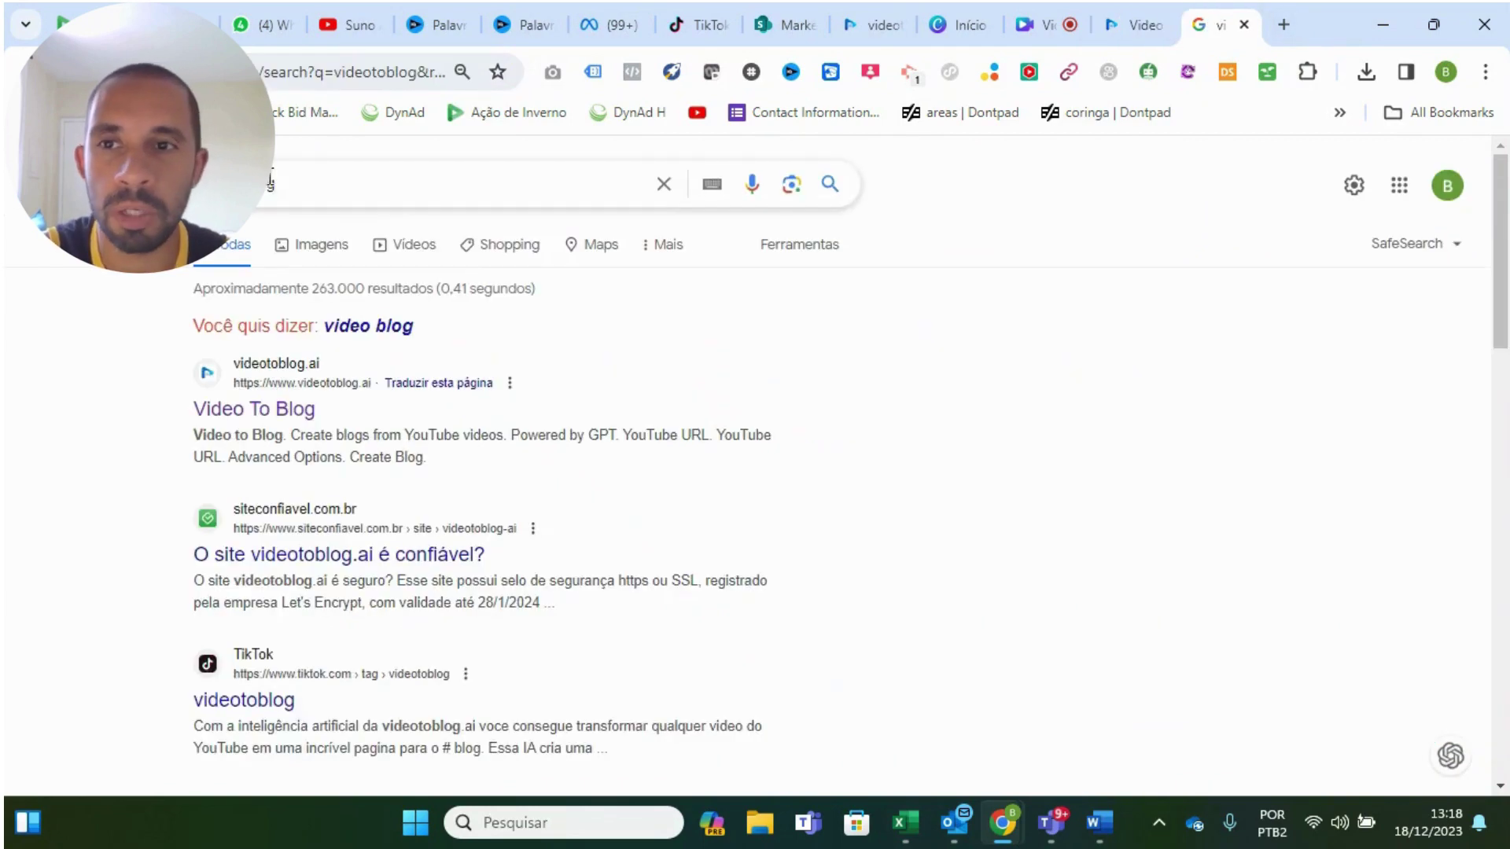
pyautogui.click(480, 189)
pyautogui.click(1132, 25)
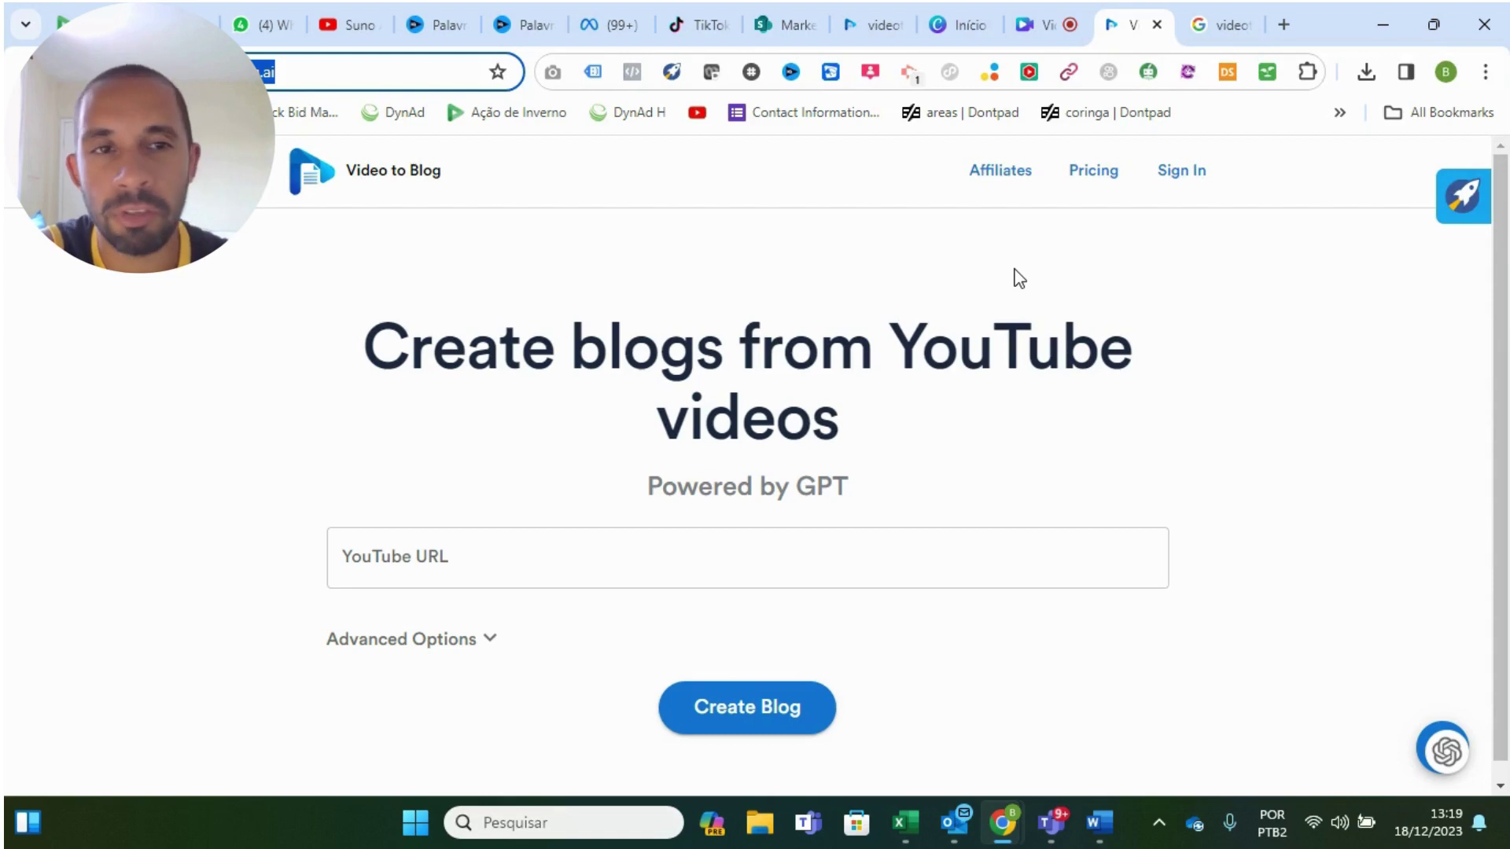
# Step: View the affiliate signup page and the pricing details of Video to Blog, closing both
pyautogui.click(1012, 191)
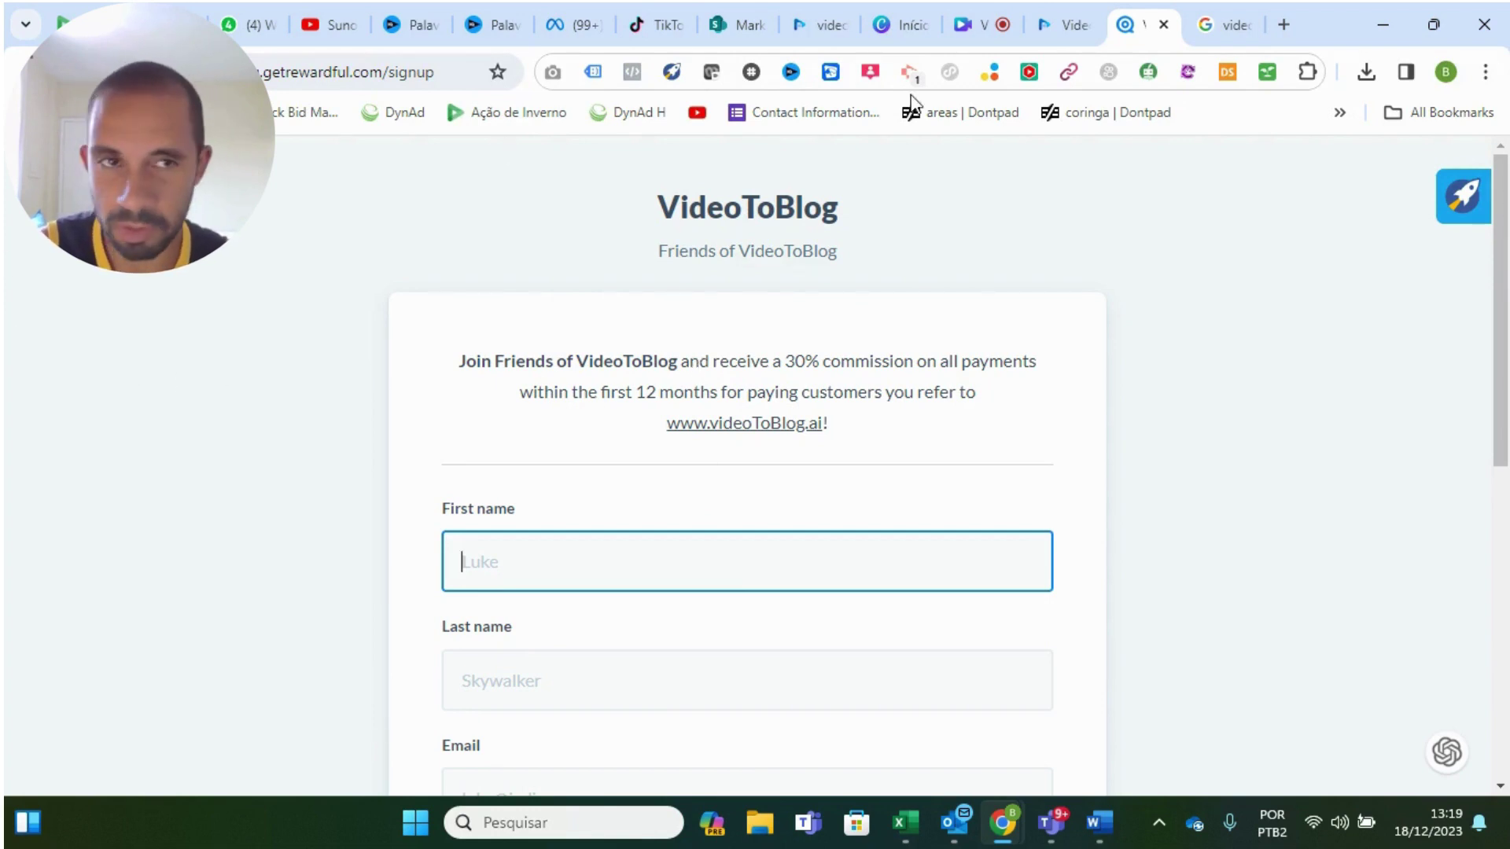
pyautogui.click(1163, 25)
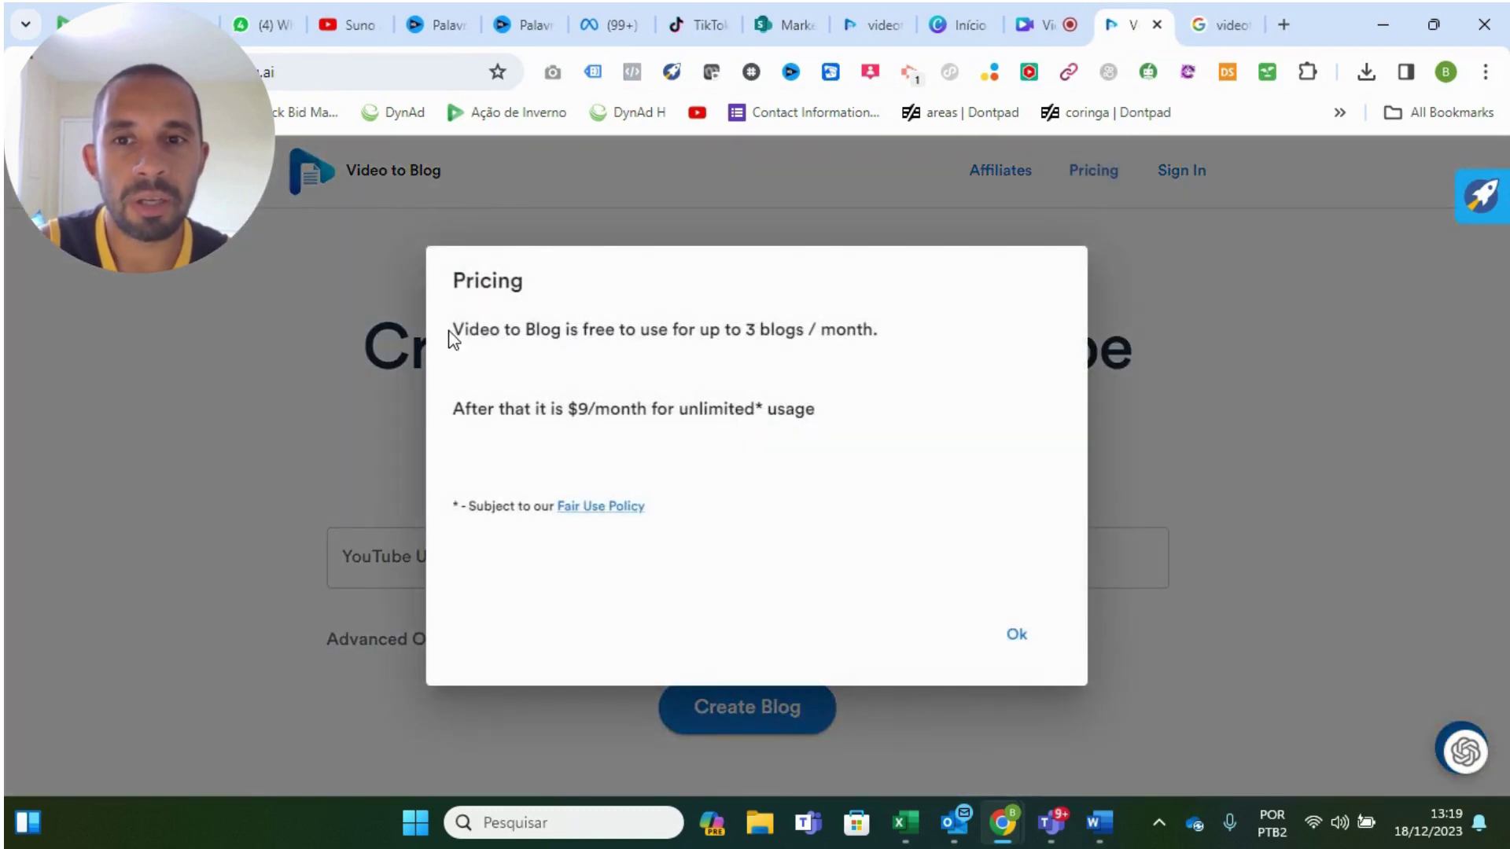
pyautogui.moveTo(452, 330); pyautogui.dragTo(951, 346)
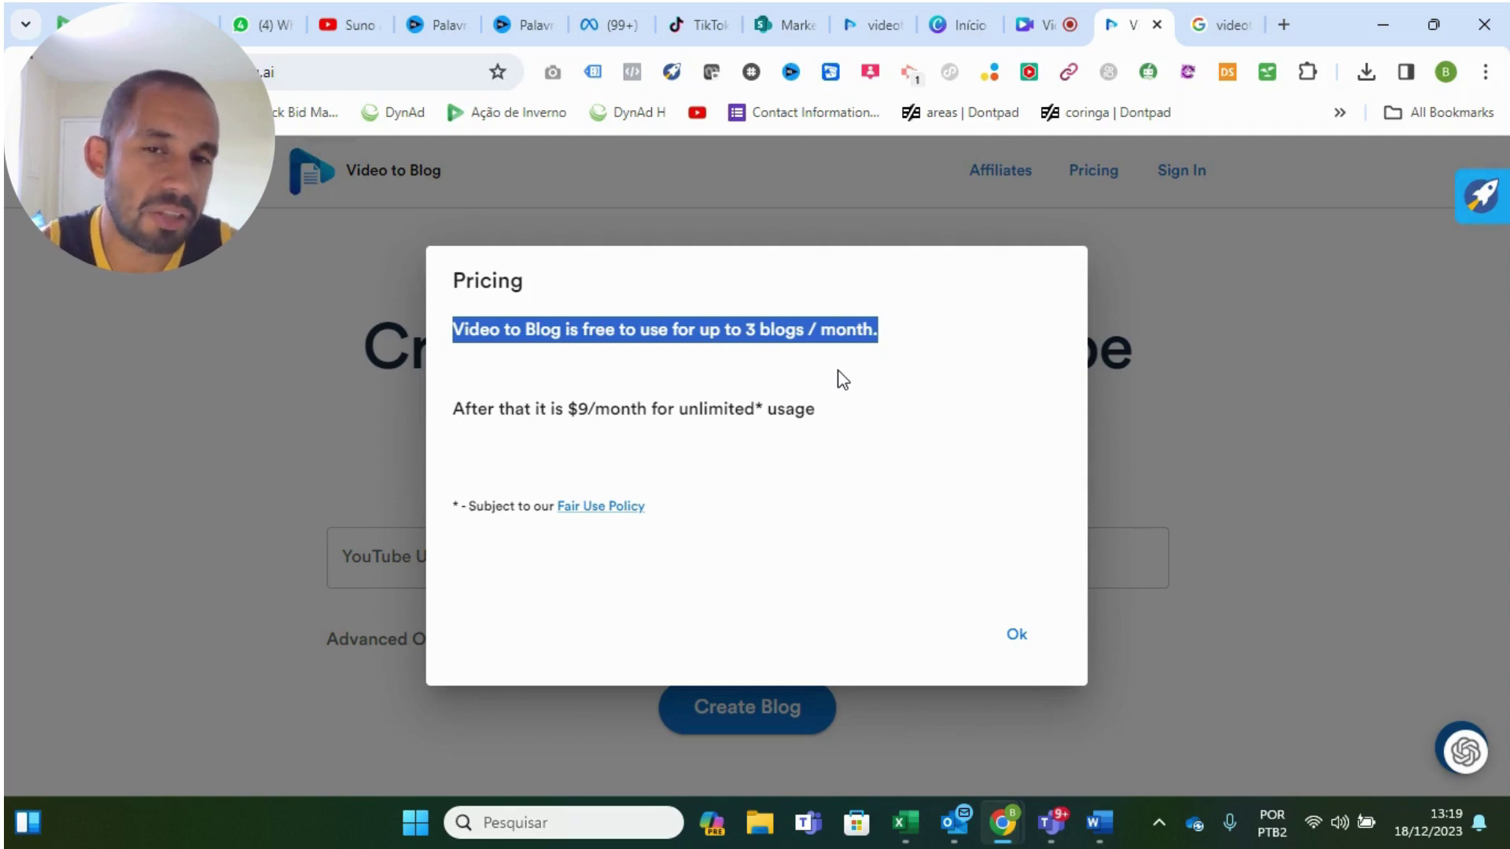
pyautogui.click(1017, 638)
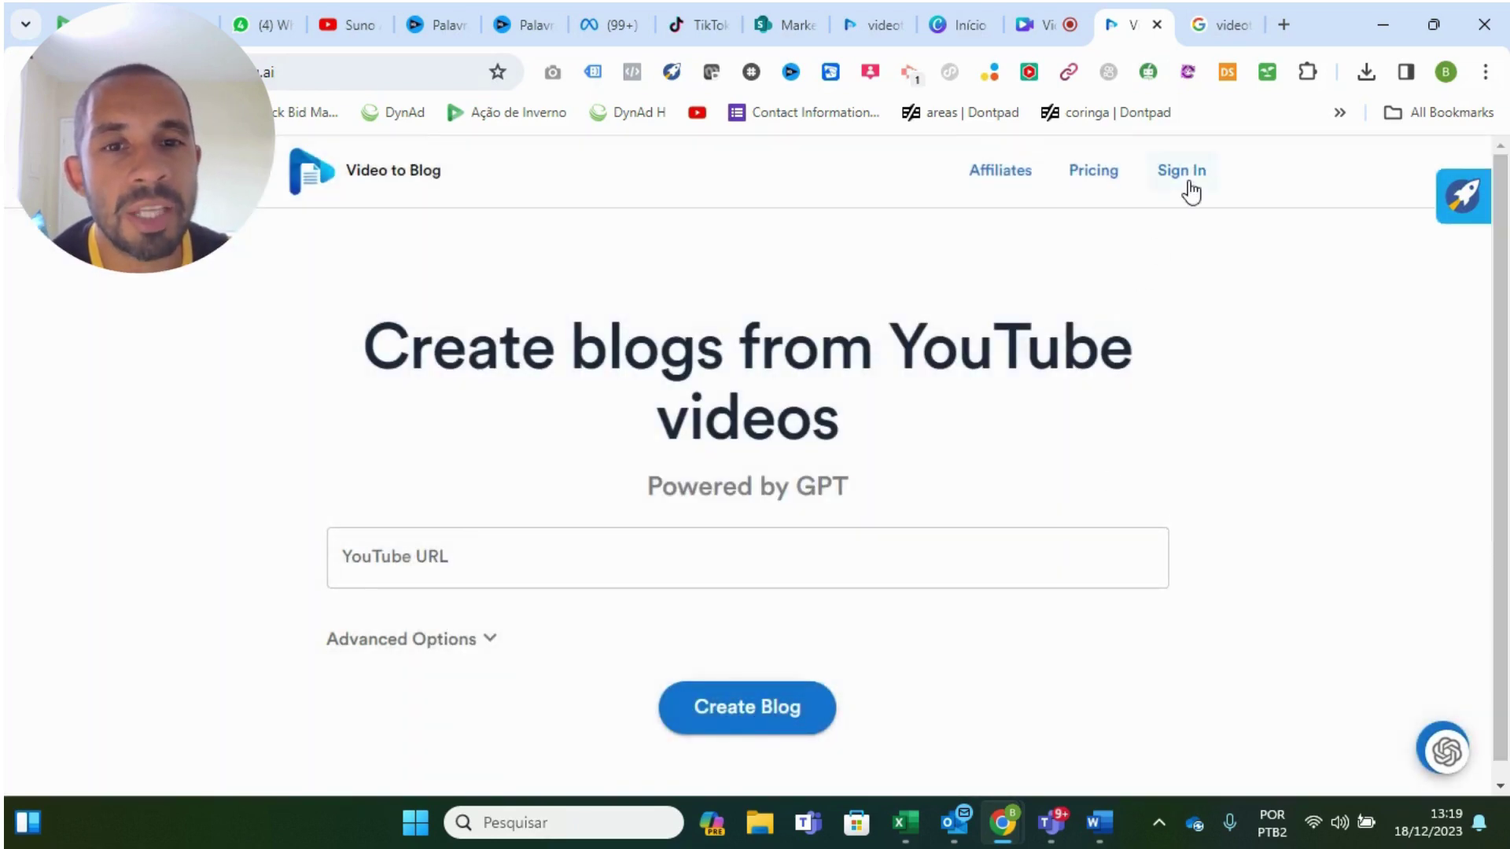
pyautogui.click(863, 546)
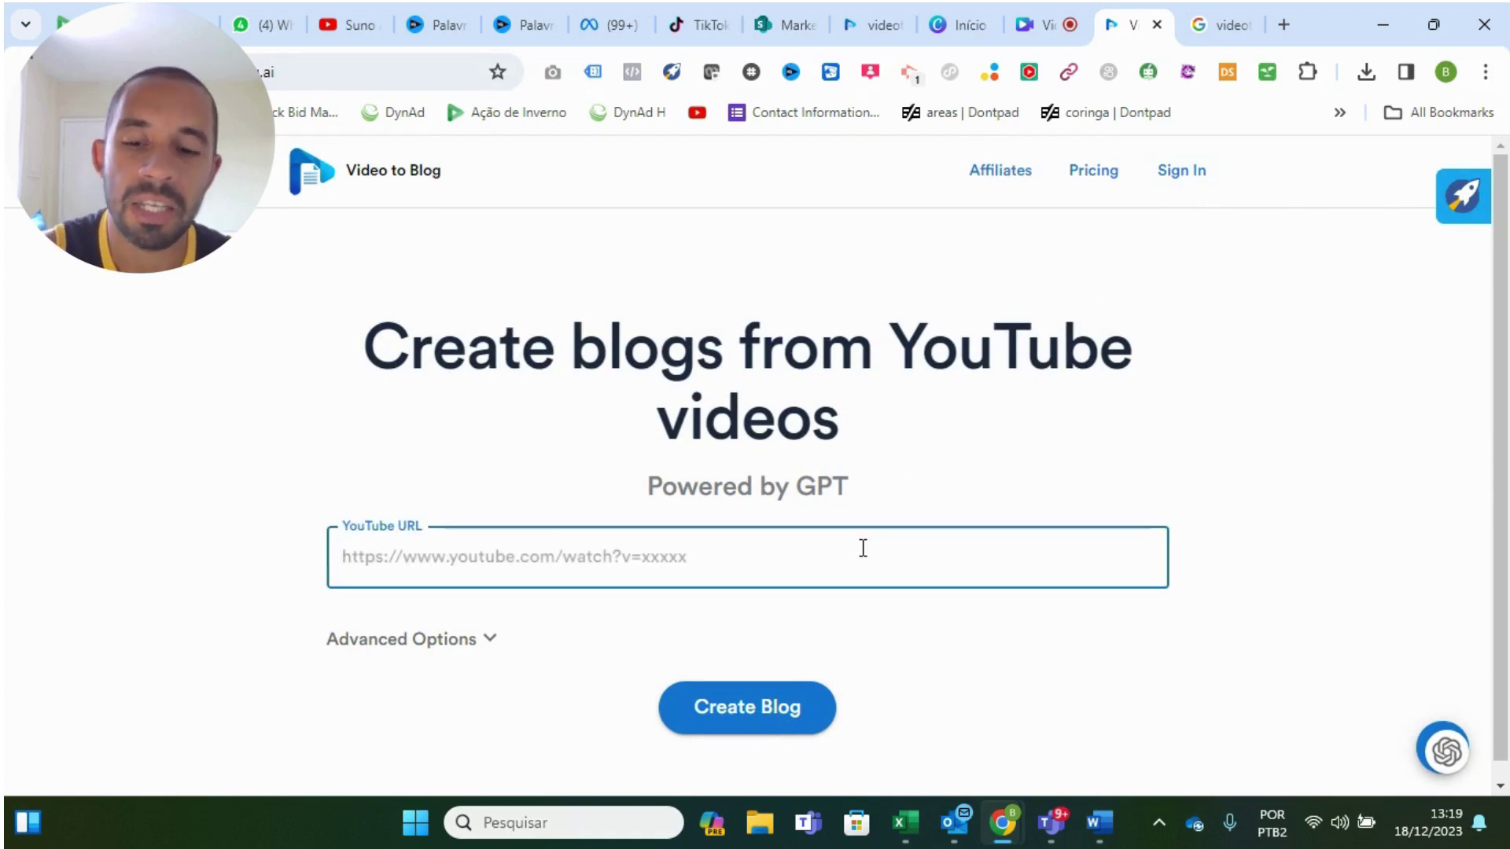
pyautogui.write('https://www.youtube.com/watch?v=JsGrFwvVdI0&t=8s')
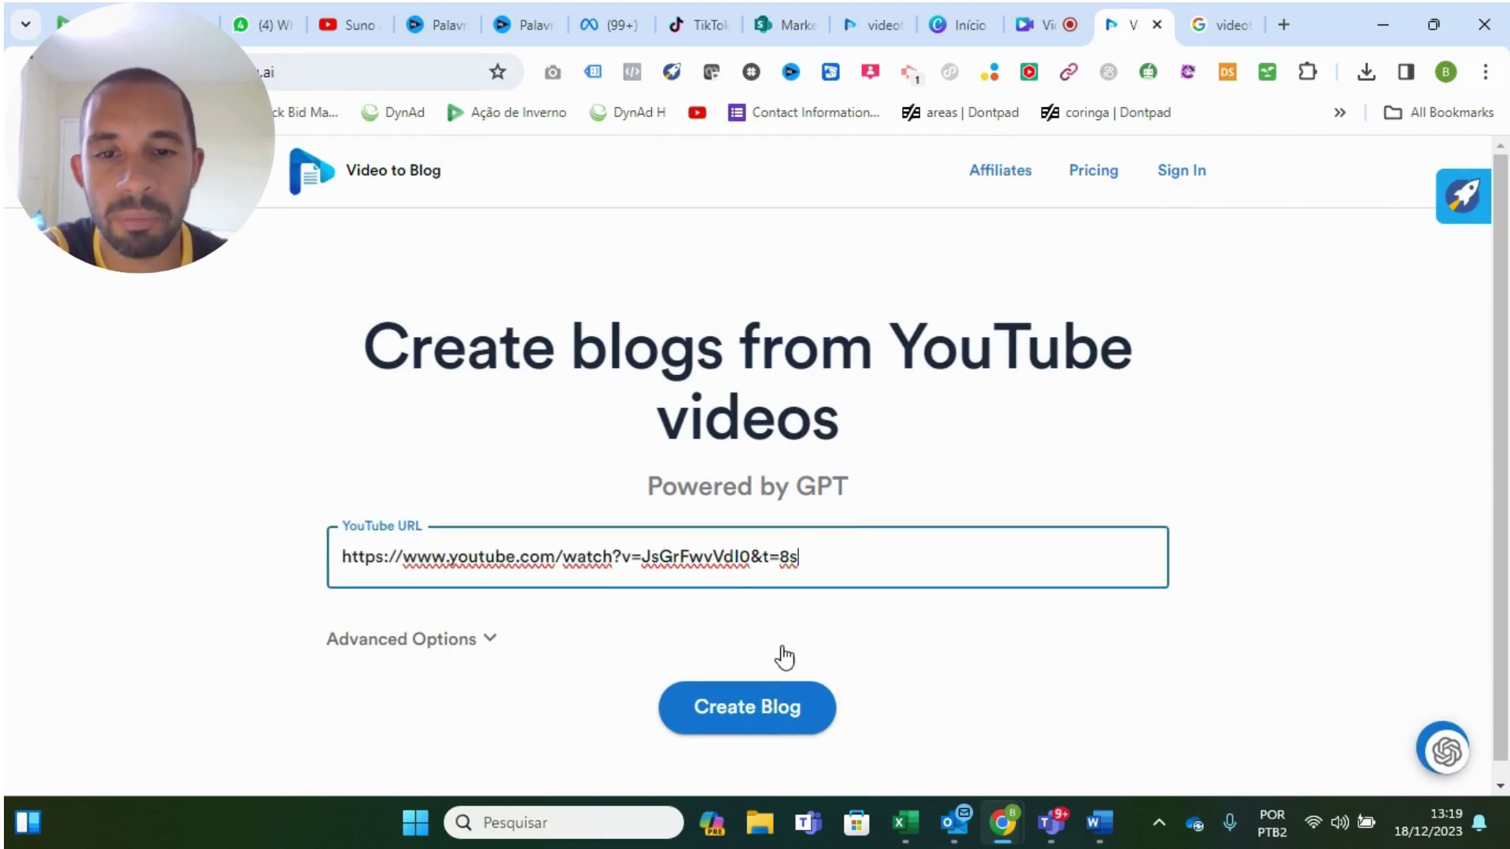
pyautogui.click(775, 706)
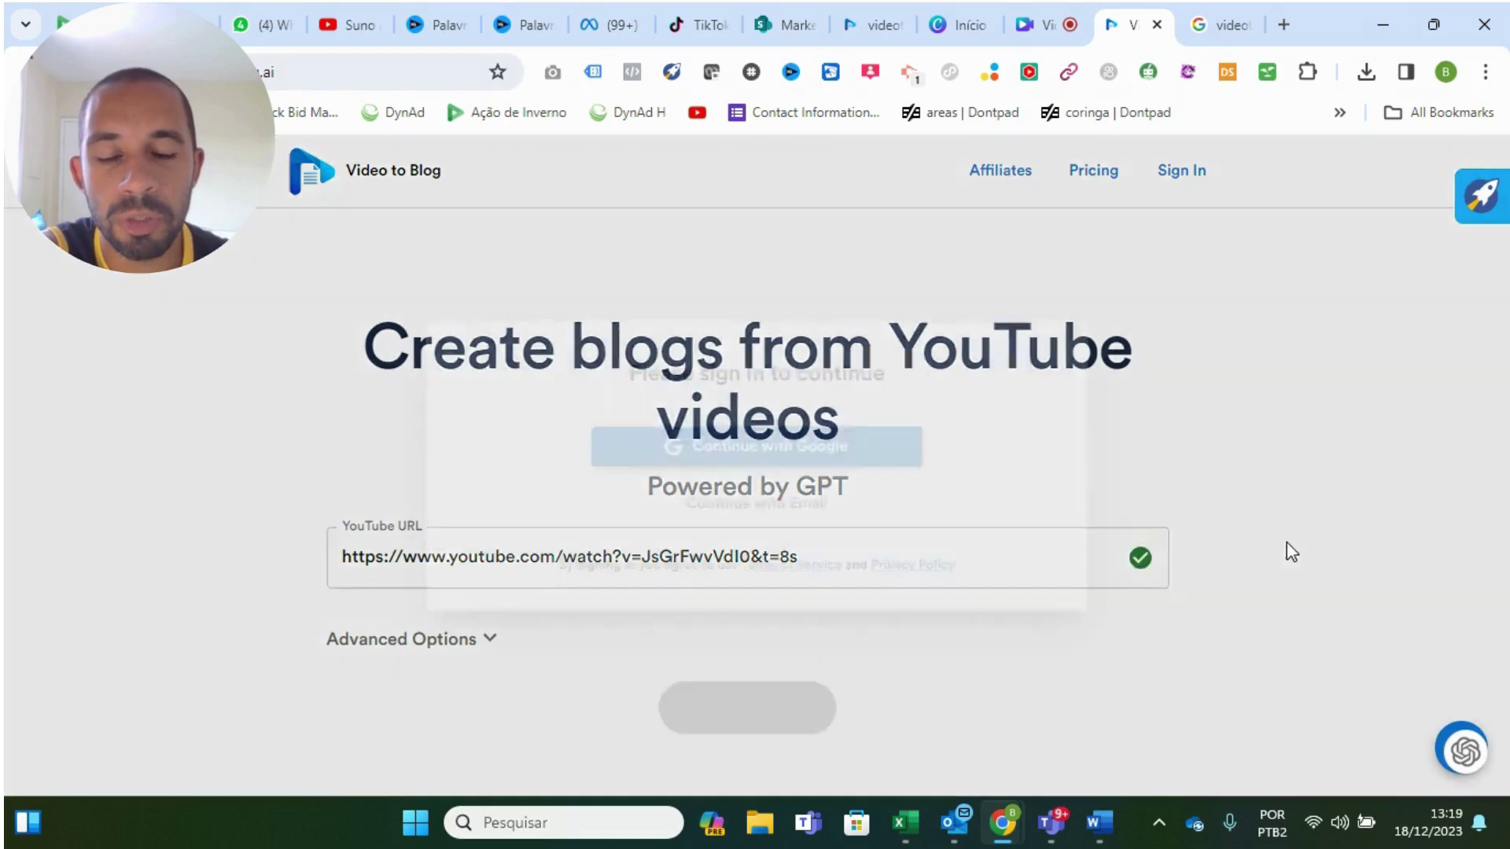
pyautogui.click(918, 467)
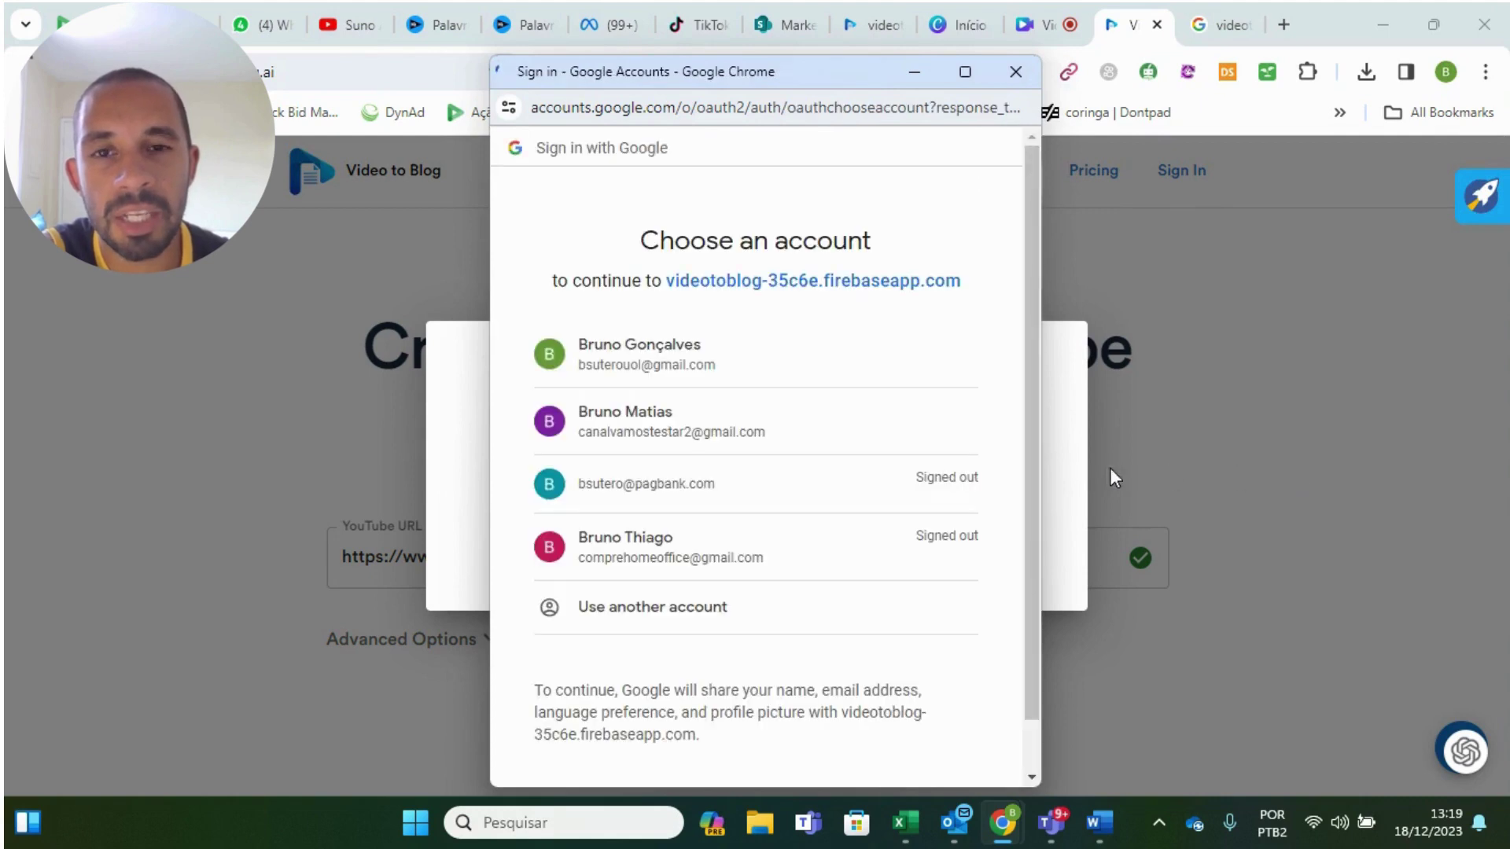
pyautogui.click(815, 447)
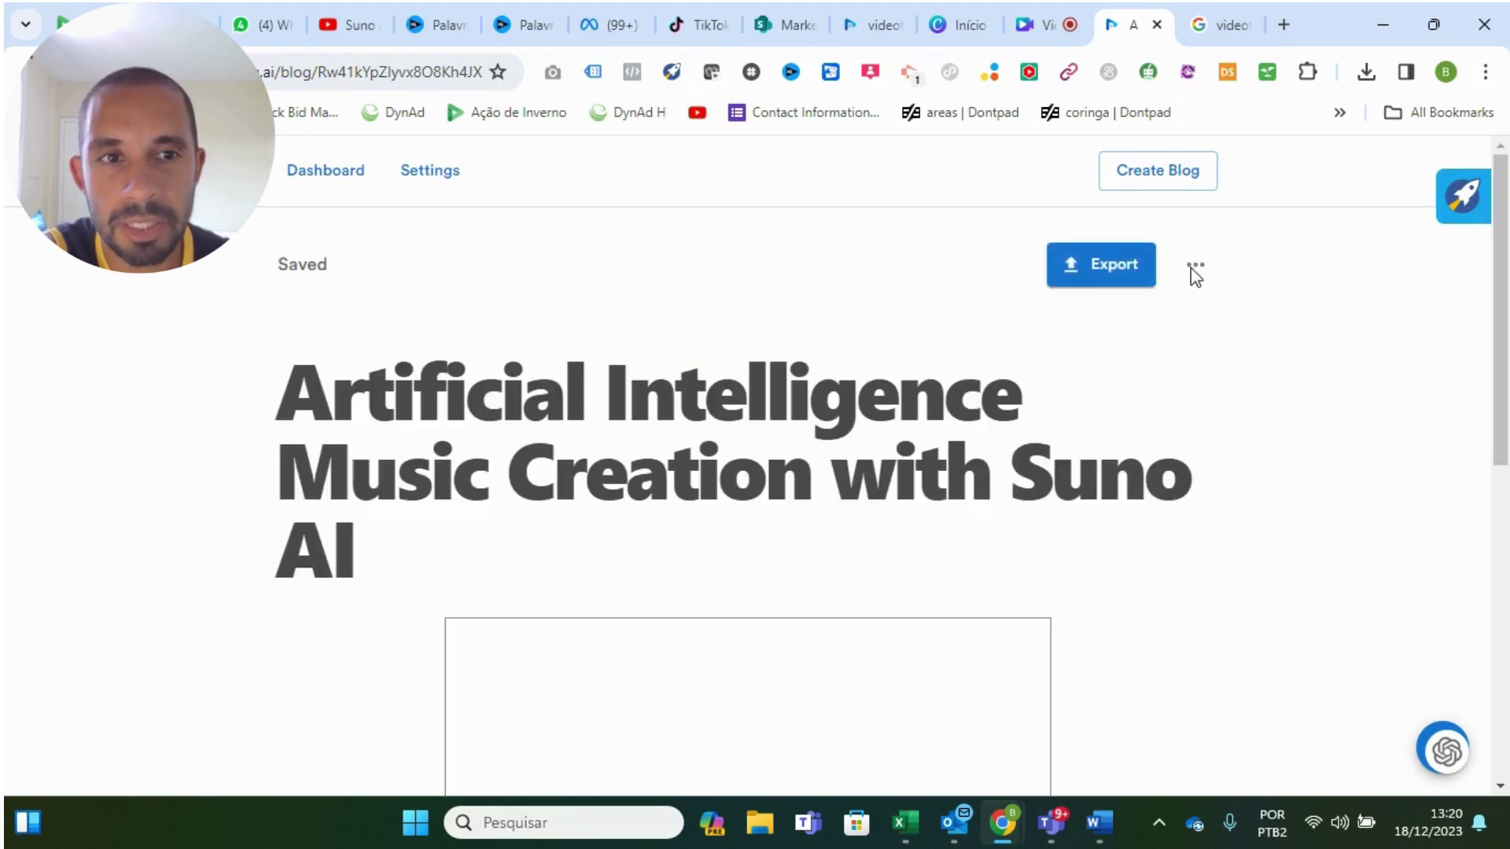
# Step: Look at the additional options available for the generated blog and go to the list of blogs
pyautogui.click(1194, 269)
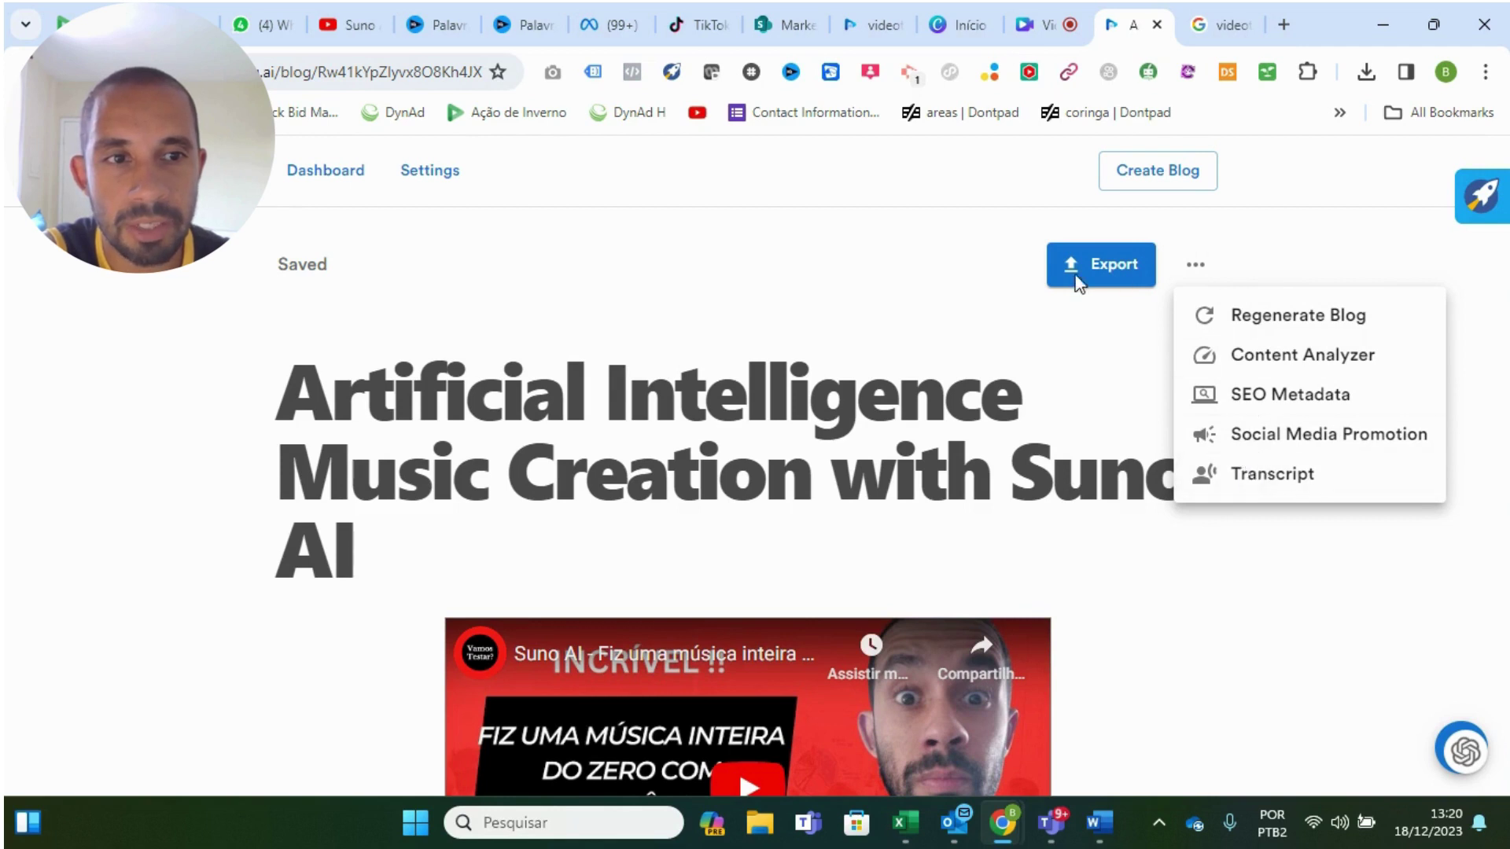
pyautogui.click(839, 263)
pyautogui.click(346, 173)
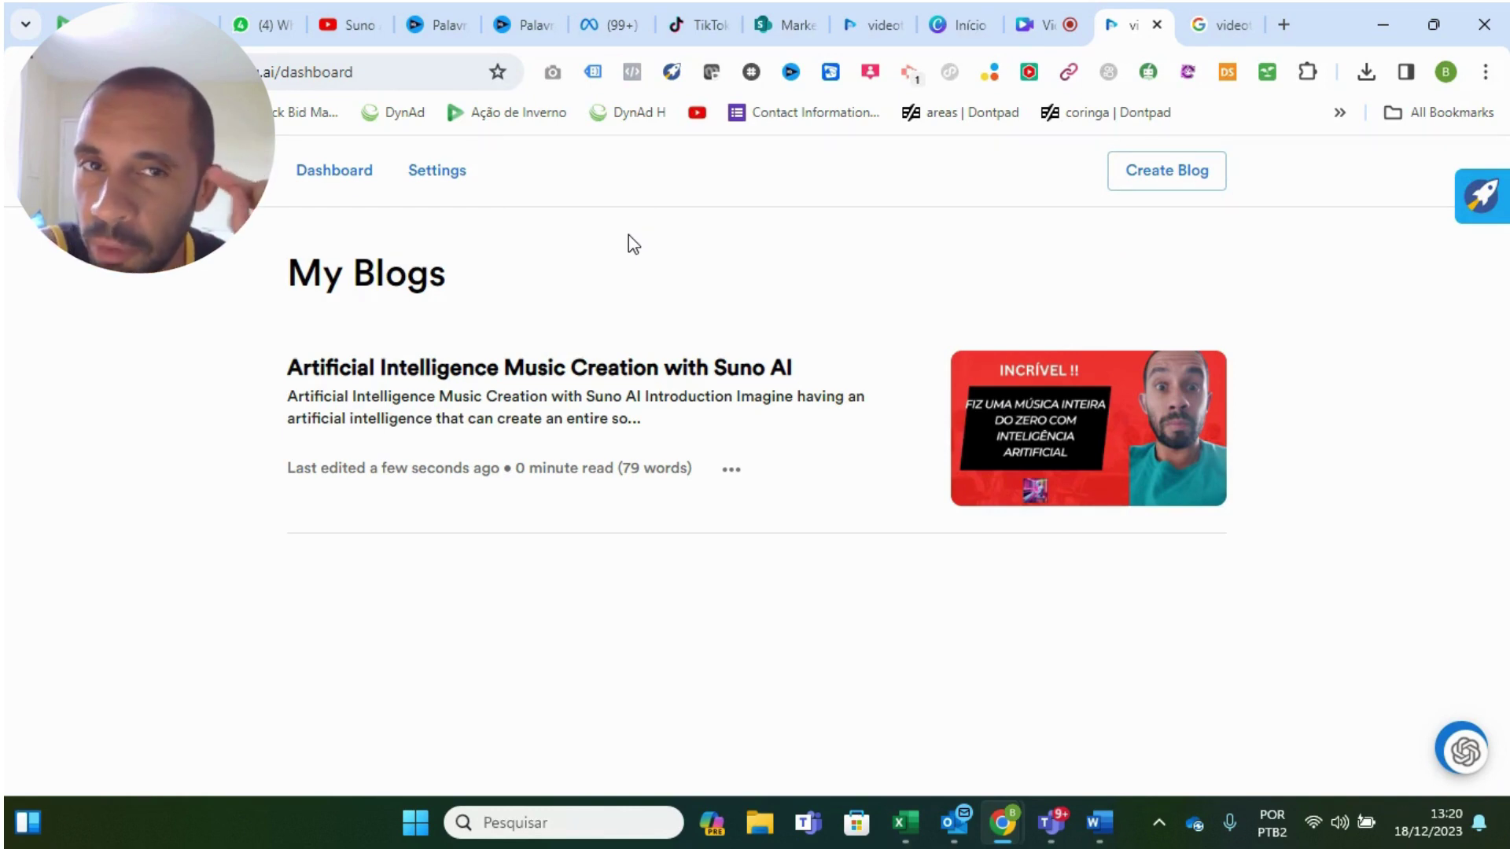
# Step: Set the default blog language to Portuguese in the settings
pyautogui.click(428, 180)
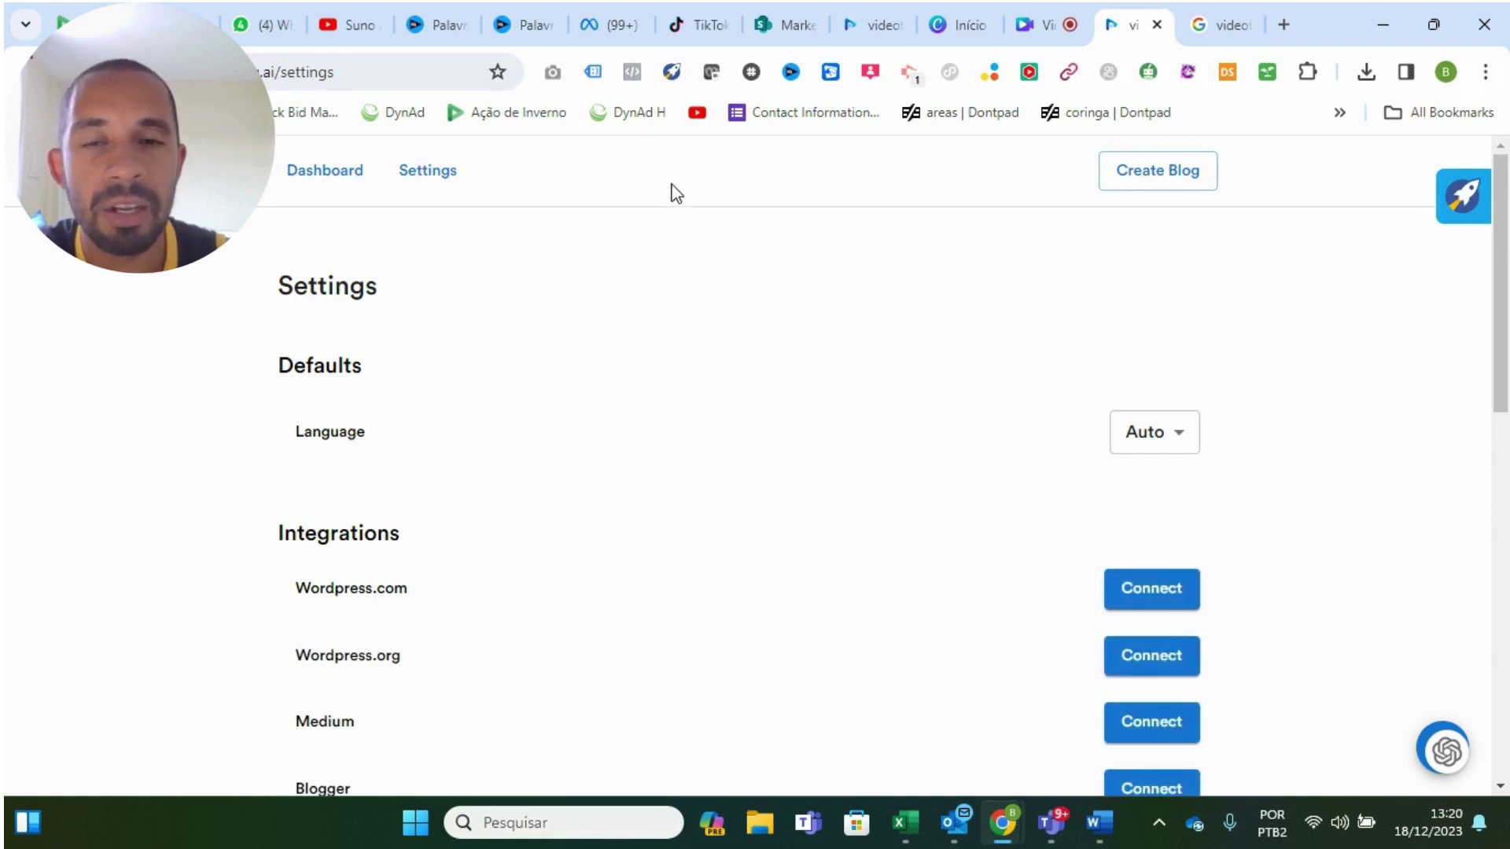
pyautogui.click(1160, 437)
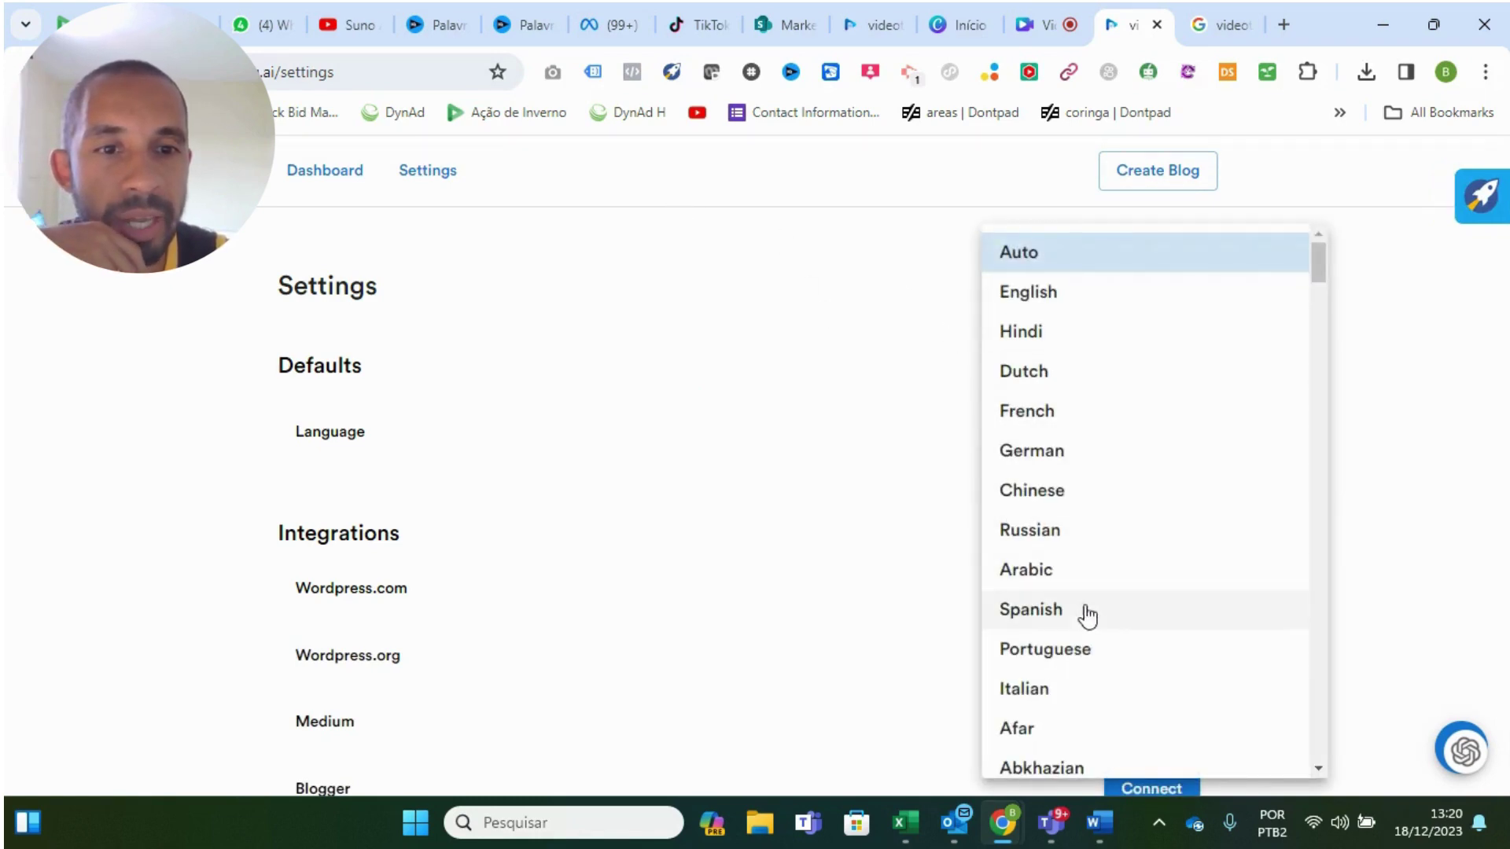
pyautogui.click(1078, 647)
# Step: Examine the integrations, usage, account and contact sections of the settings, including the help and feedback form
pyautogui.scroll(-10, 833, 344)
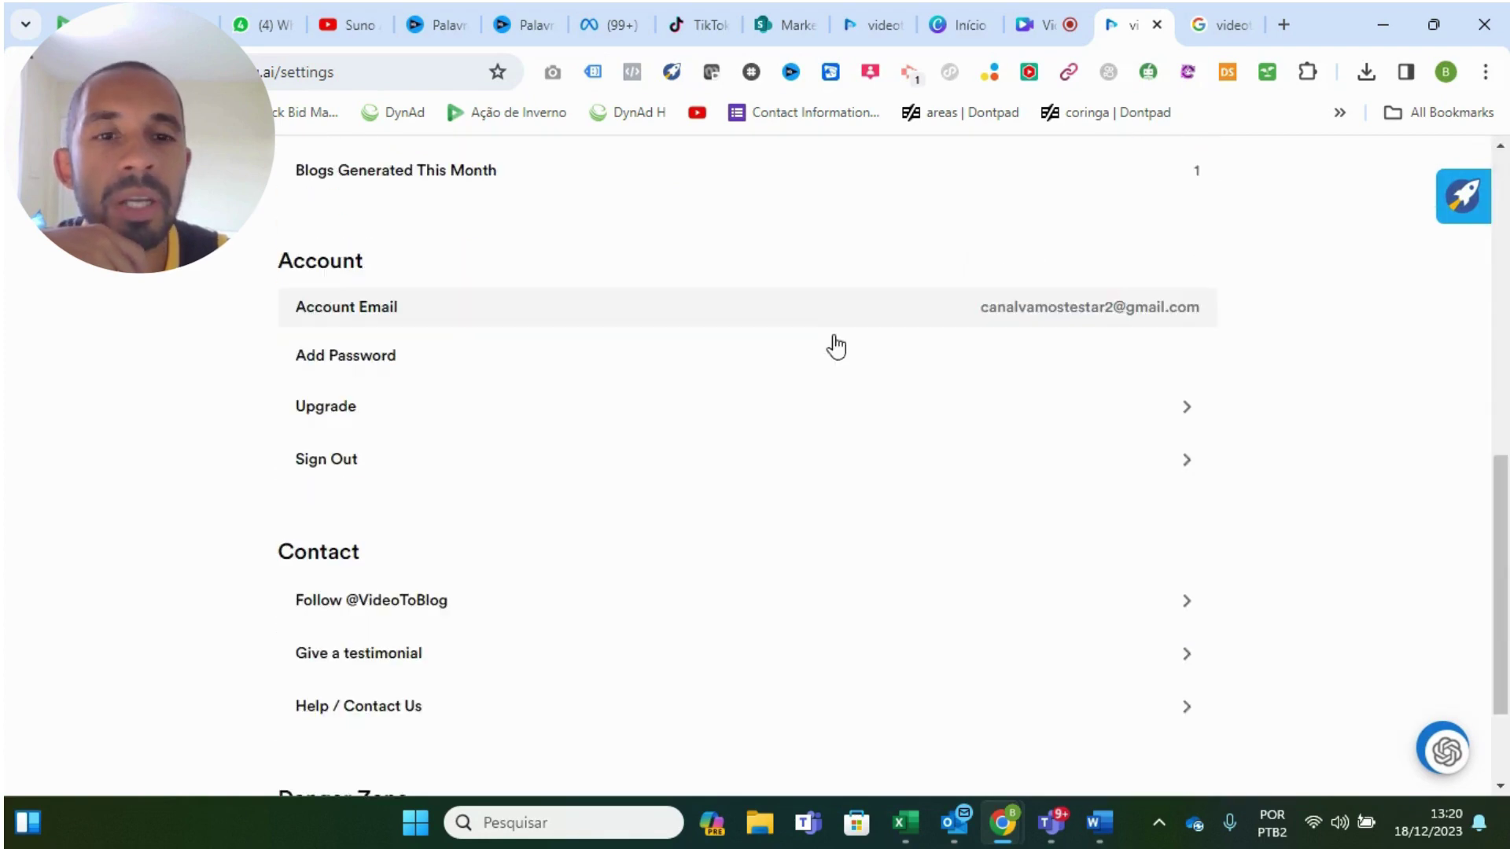
pyautogui.scroll(10, 835, 344)
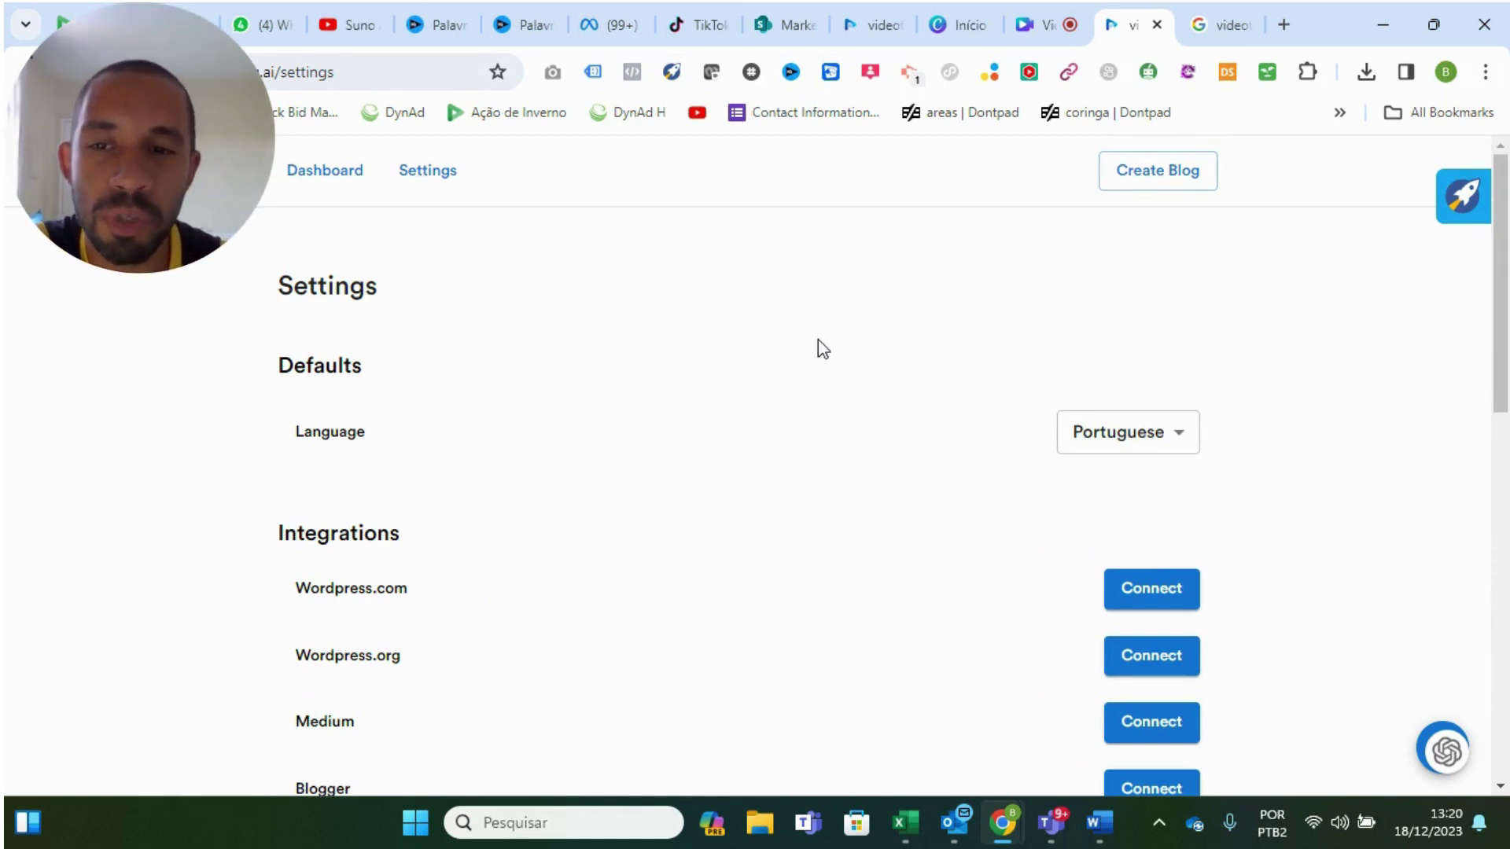
pyautogui.scroll(-3, 818, 346)
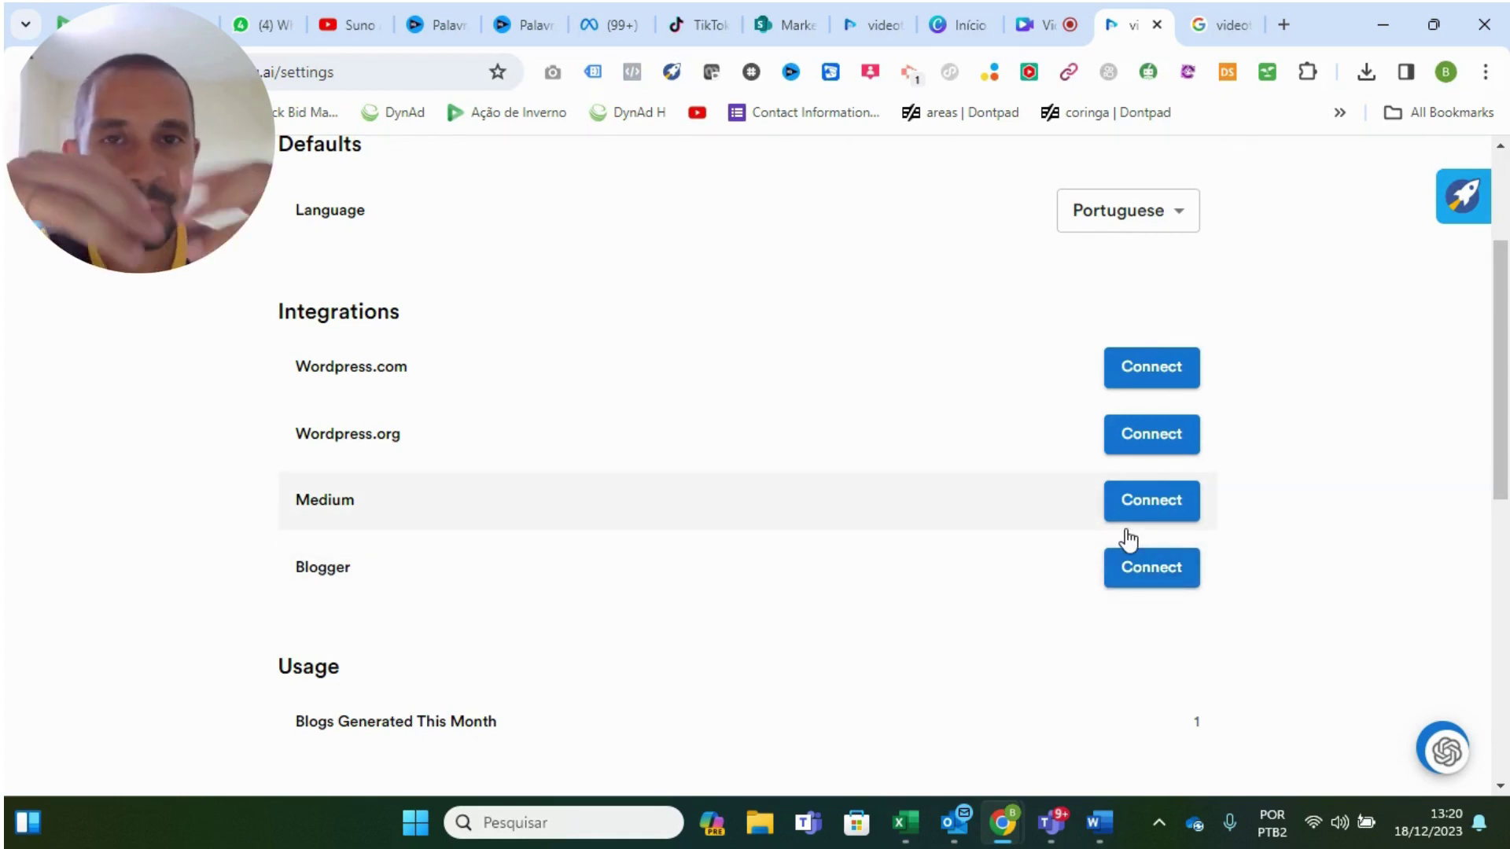
pyautogui.scroll(-6, 1074, 536)
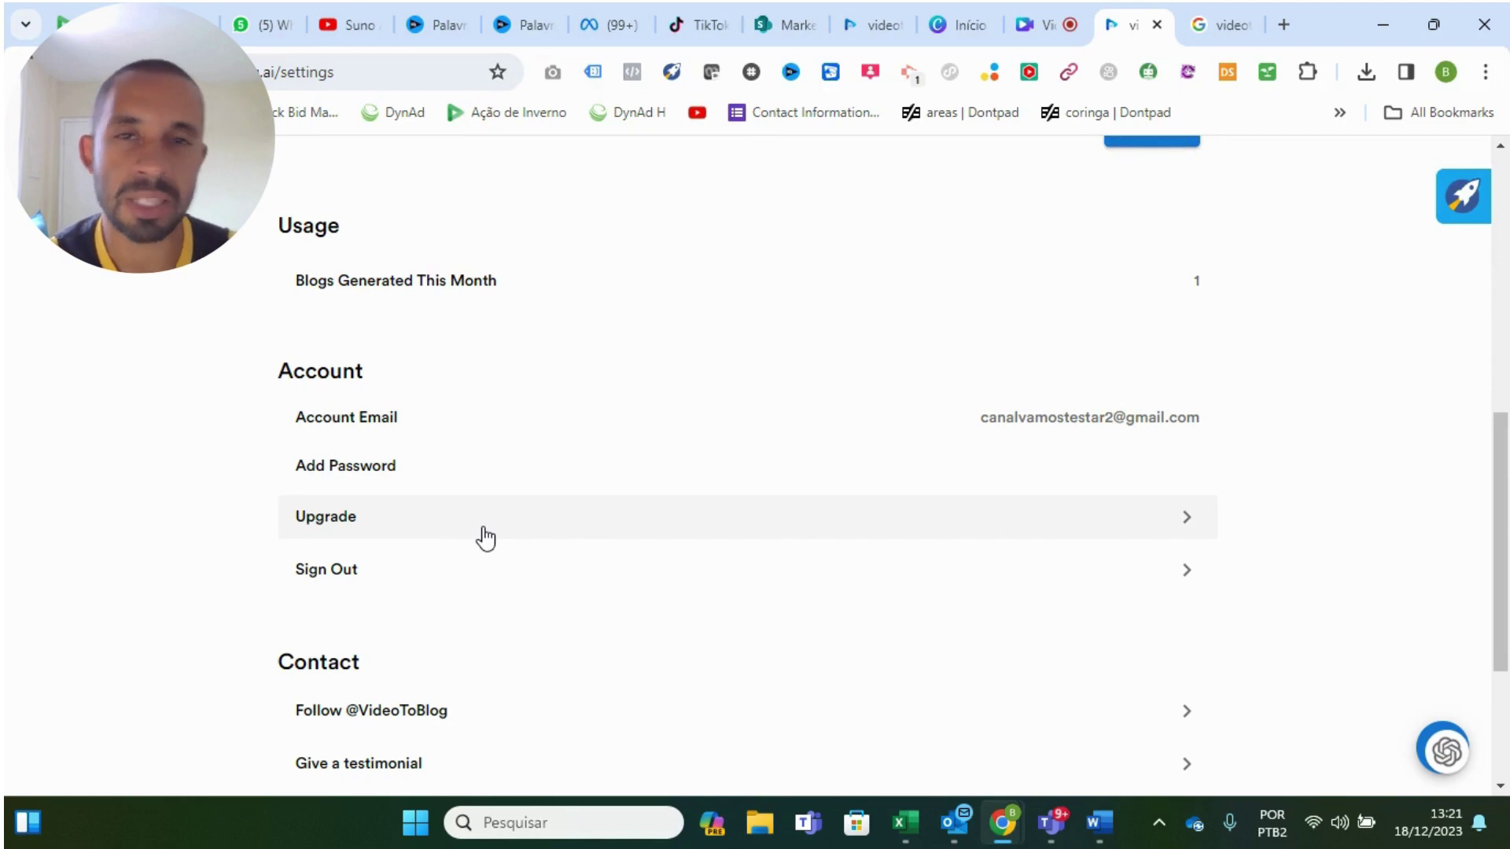
pyautogui.scroll(-3, 684, 532)
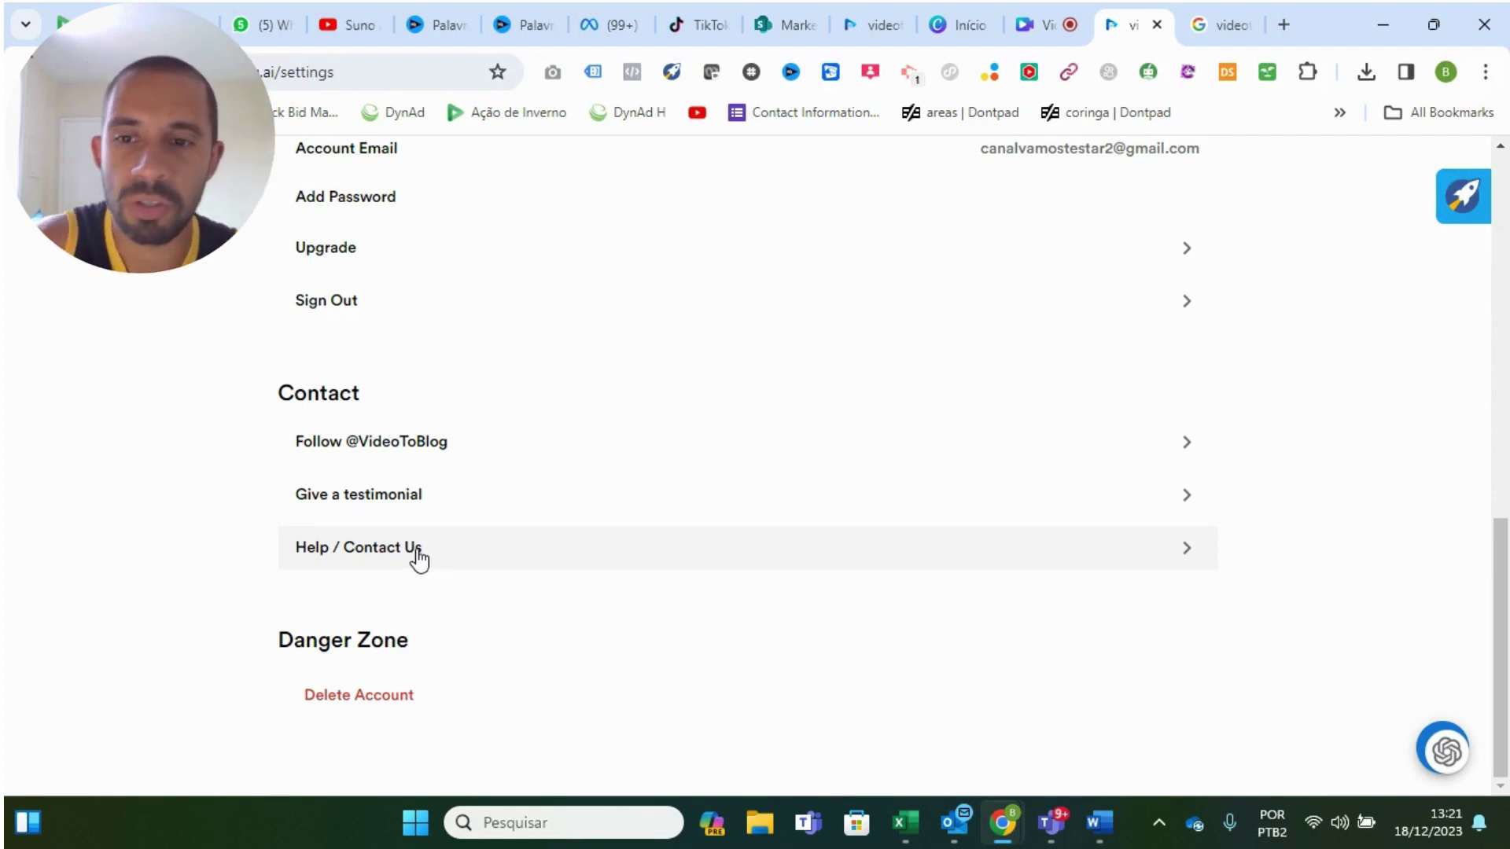
pyautogui.scroll(3, 593, 503)
pyautogui.scroll(-3, 594, 494)
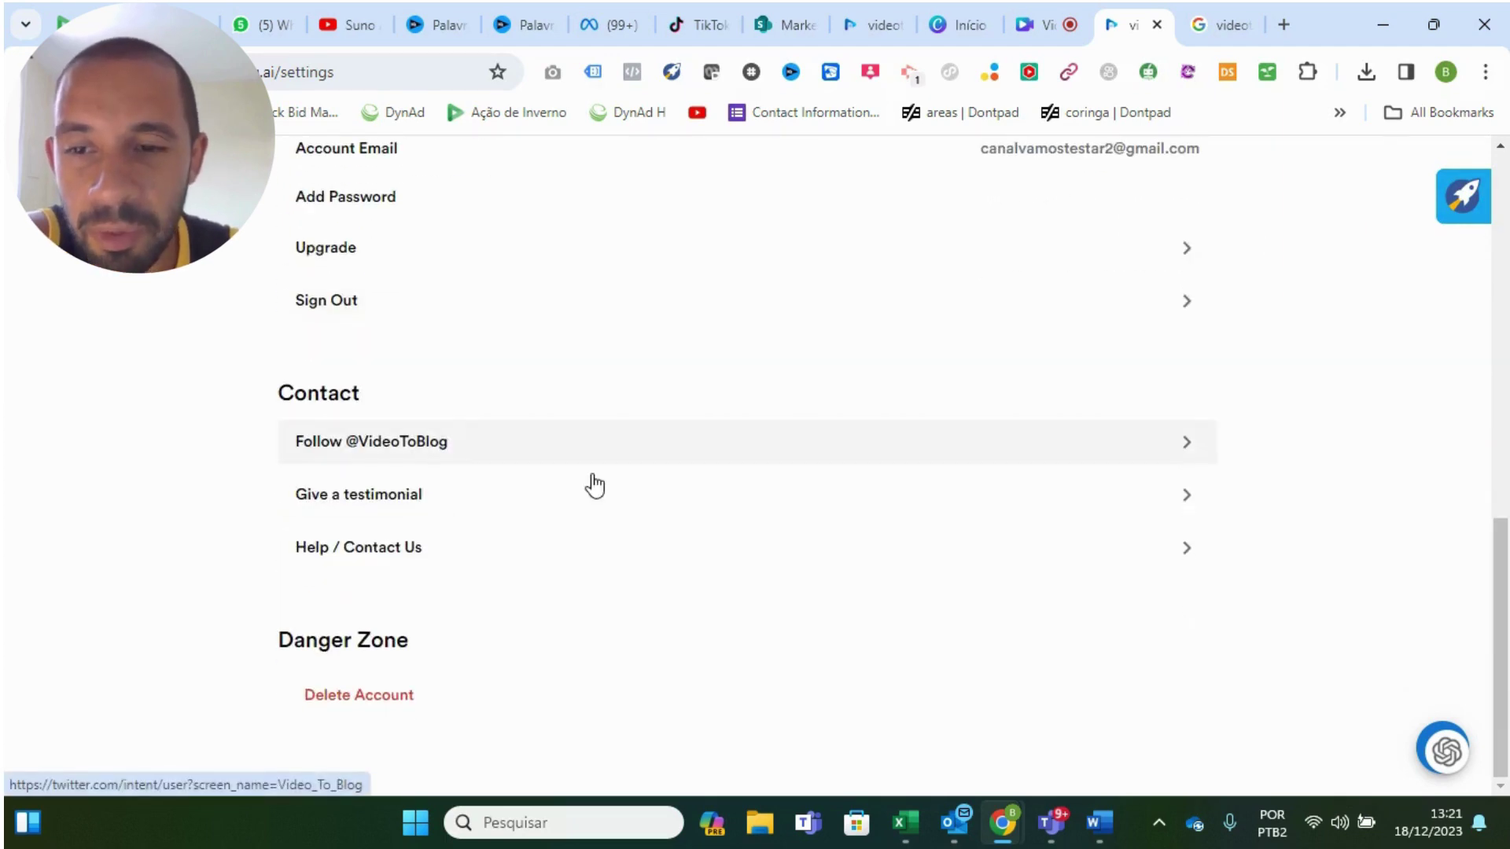
pyautogui.click(408, 551)
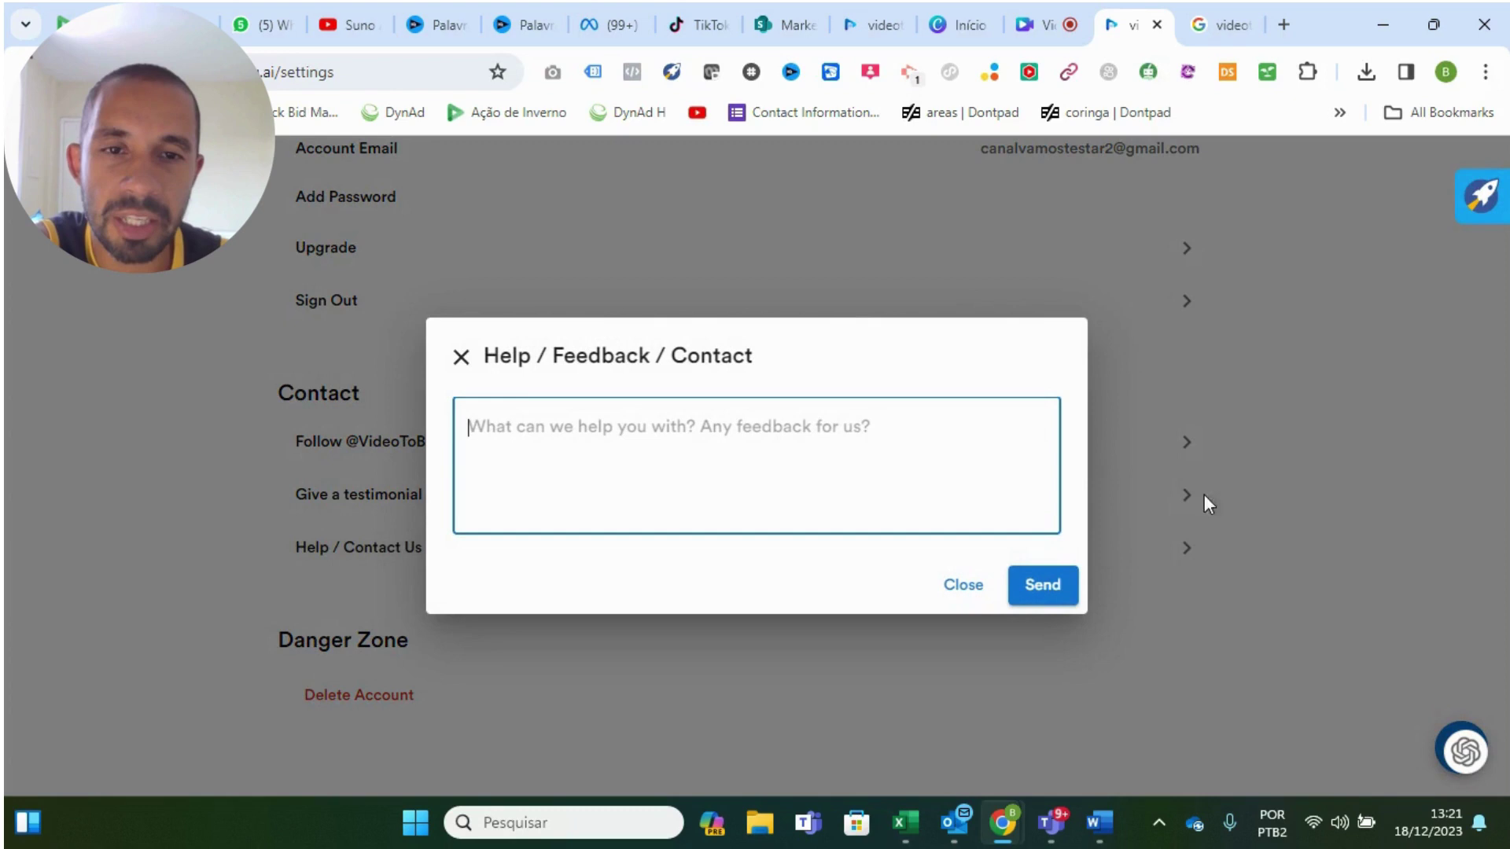
pyautogui.click(961, 584)
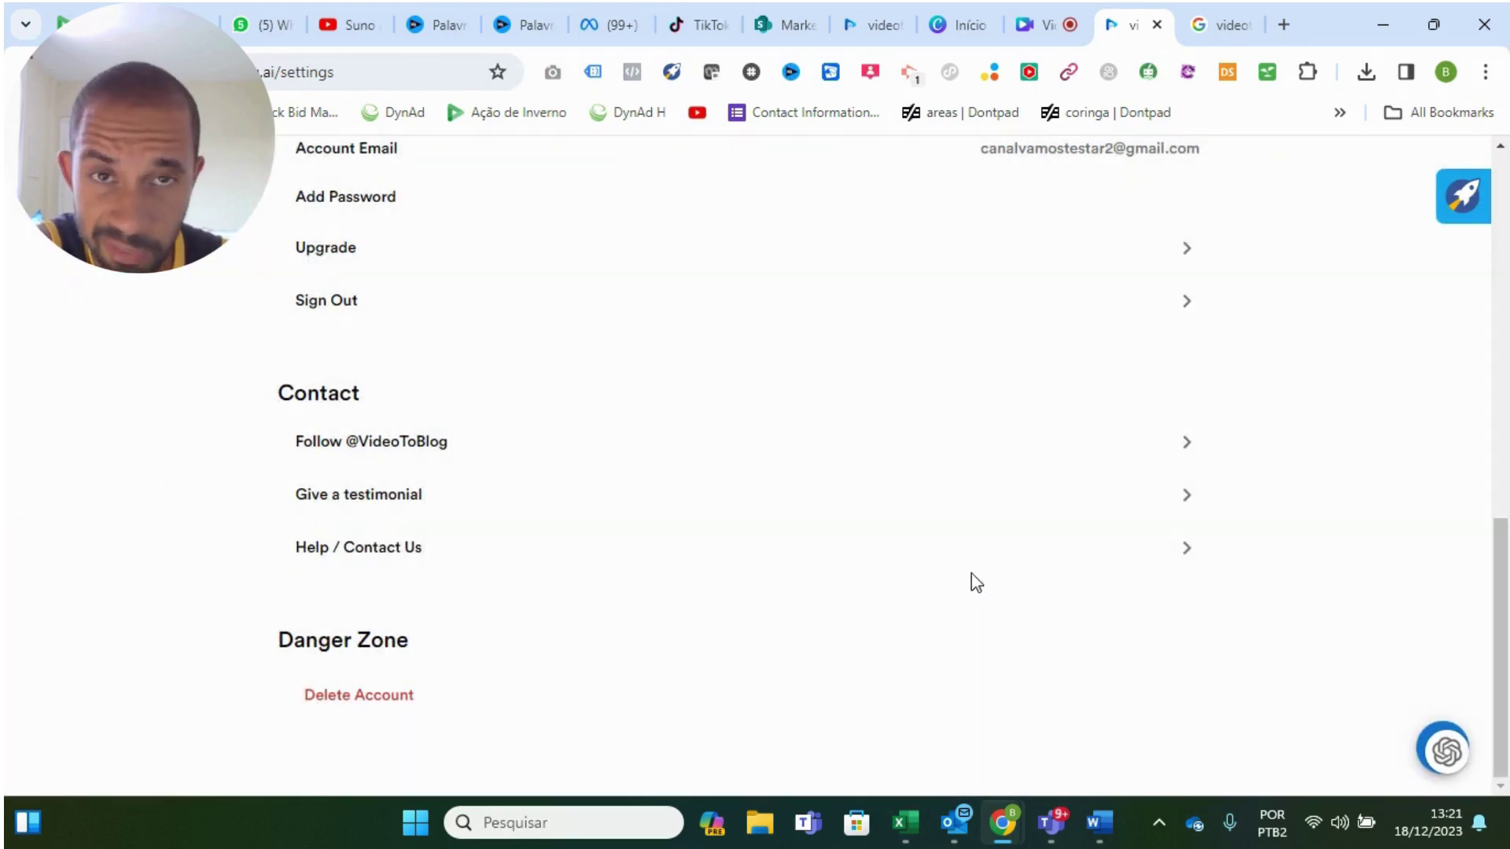
pyautogui.scroll(10, 971, 582)
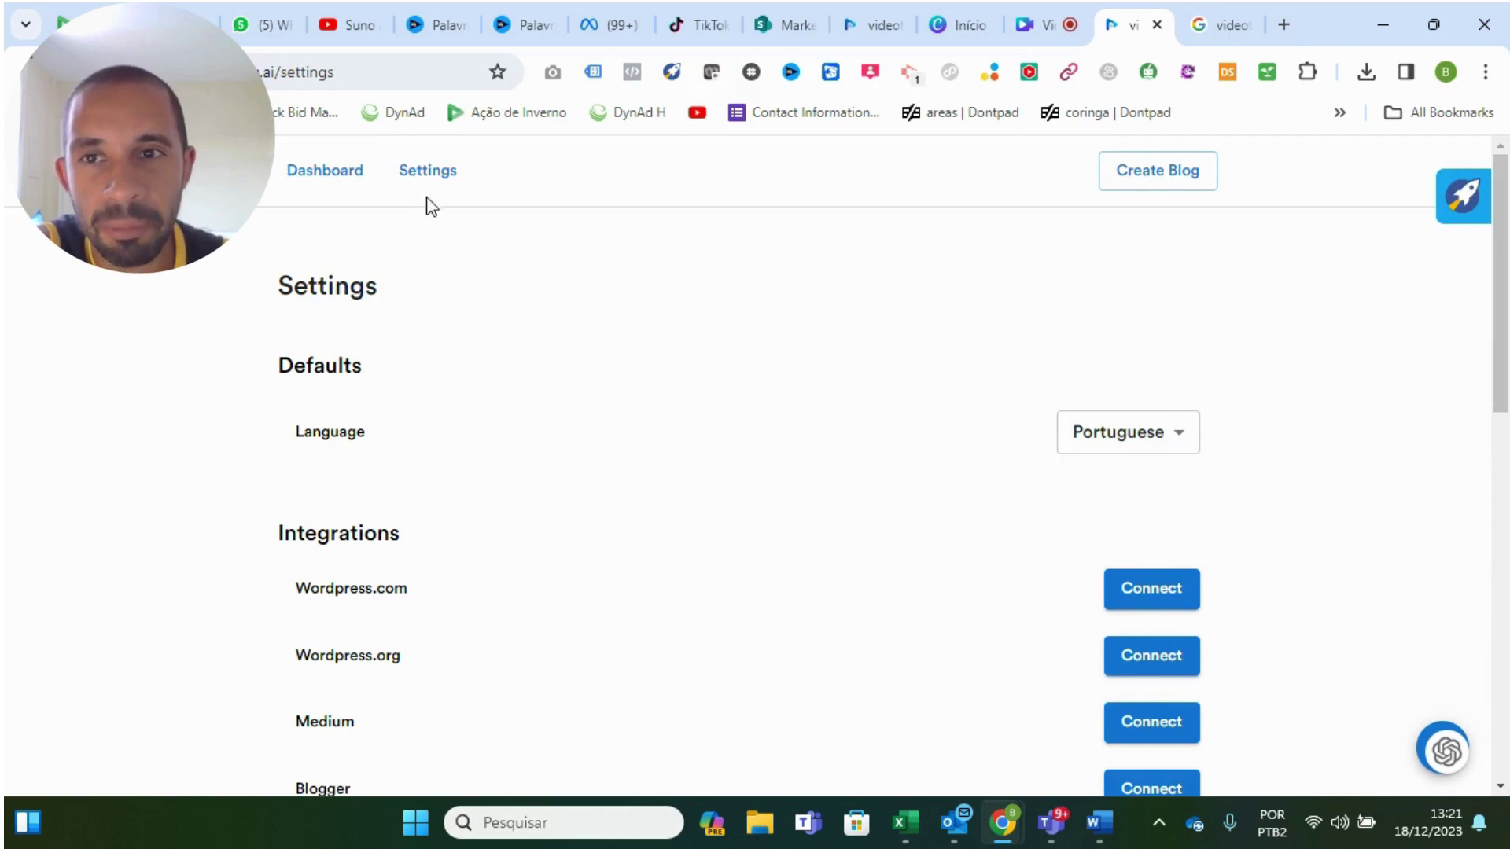
# Step: Delete the blog "Artificial Intelligence Music Creation with Suno AI" from the dashboard
pyautogui.click(354, 168)
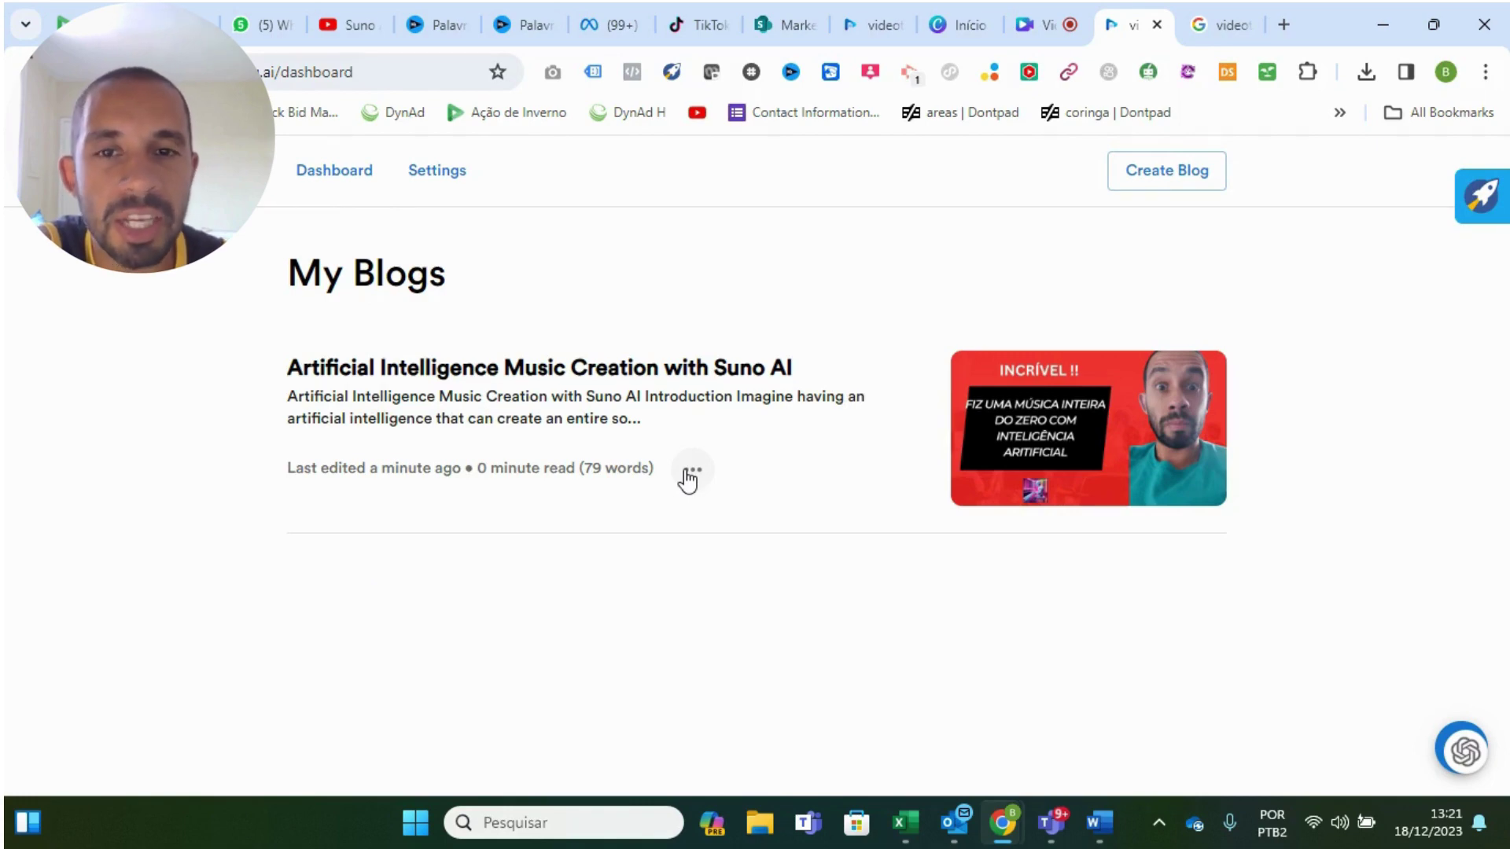
pyautogui.click(689, 473)
pyautogui.click(719, 557)
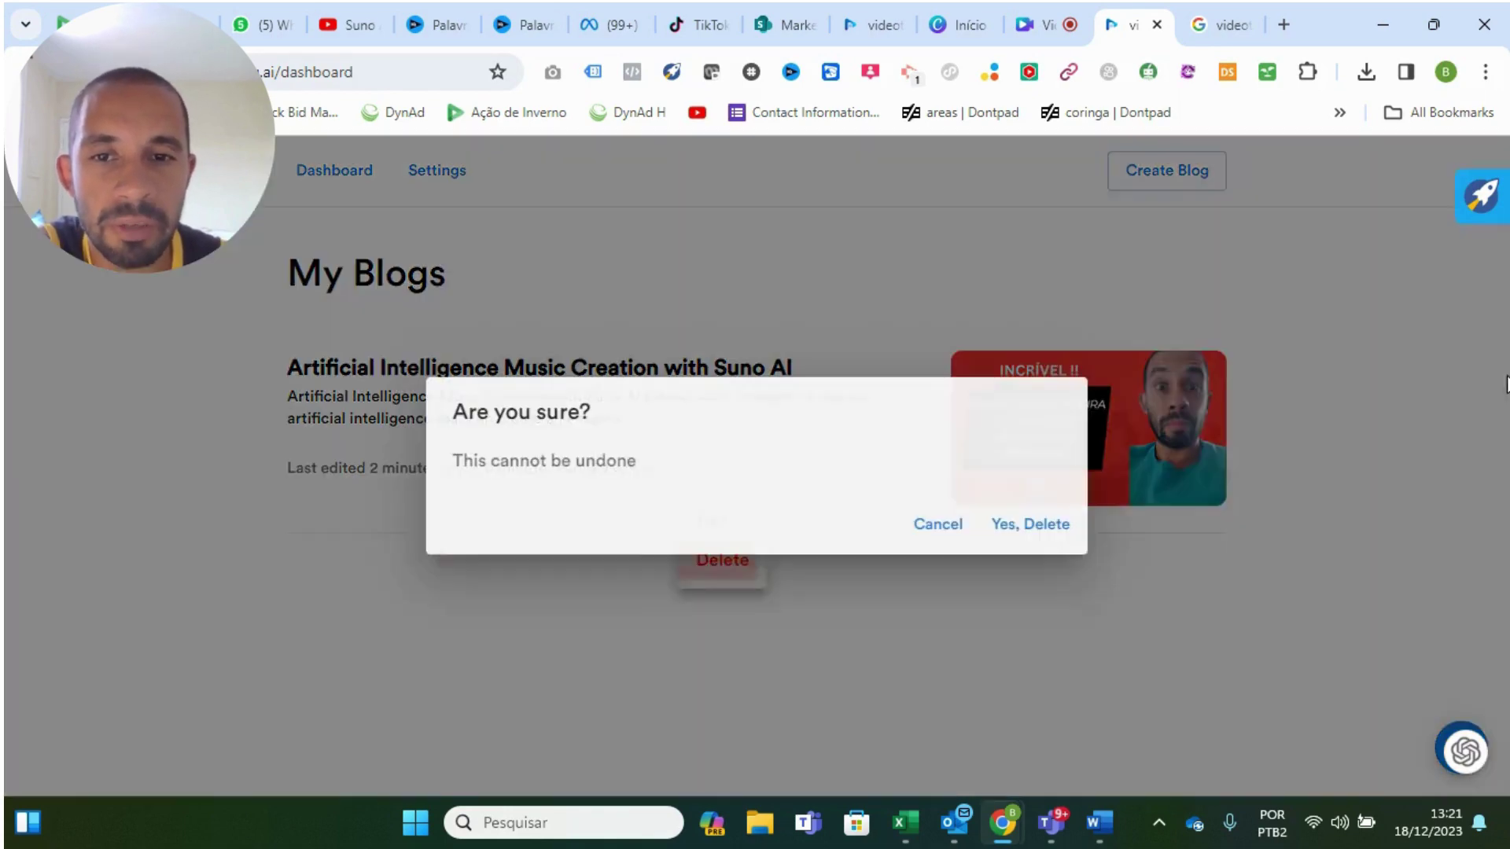
pyautogui.click(1049, 523)
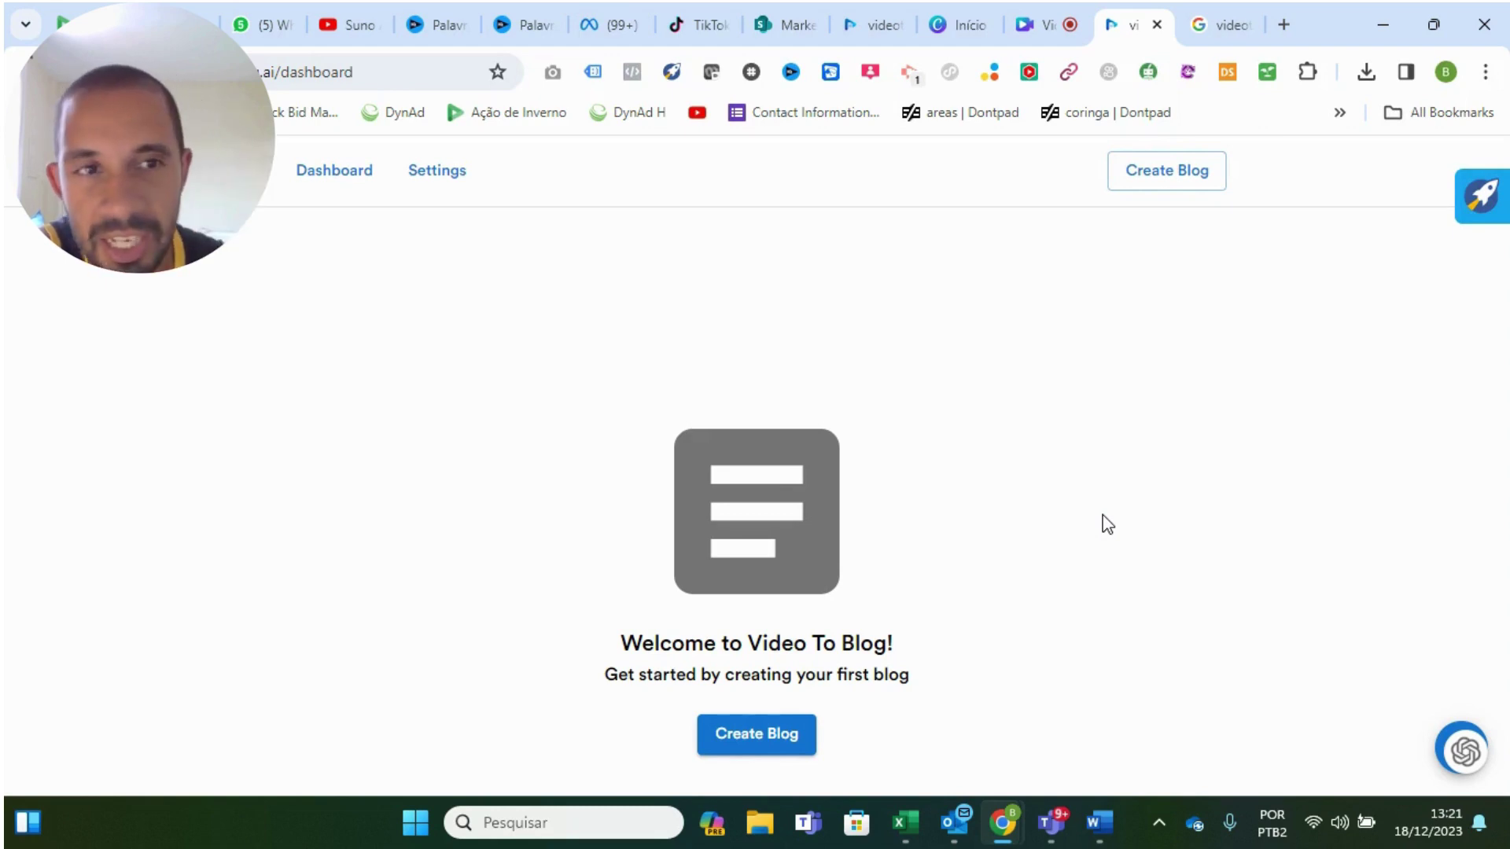
# Step: Recheck the default settings, start a new blog from the dashboard and expand its advanced options
pyautogui.click(440, 171)
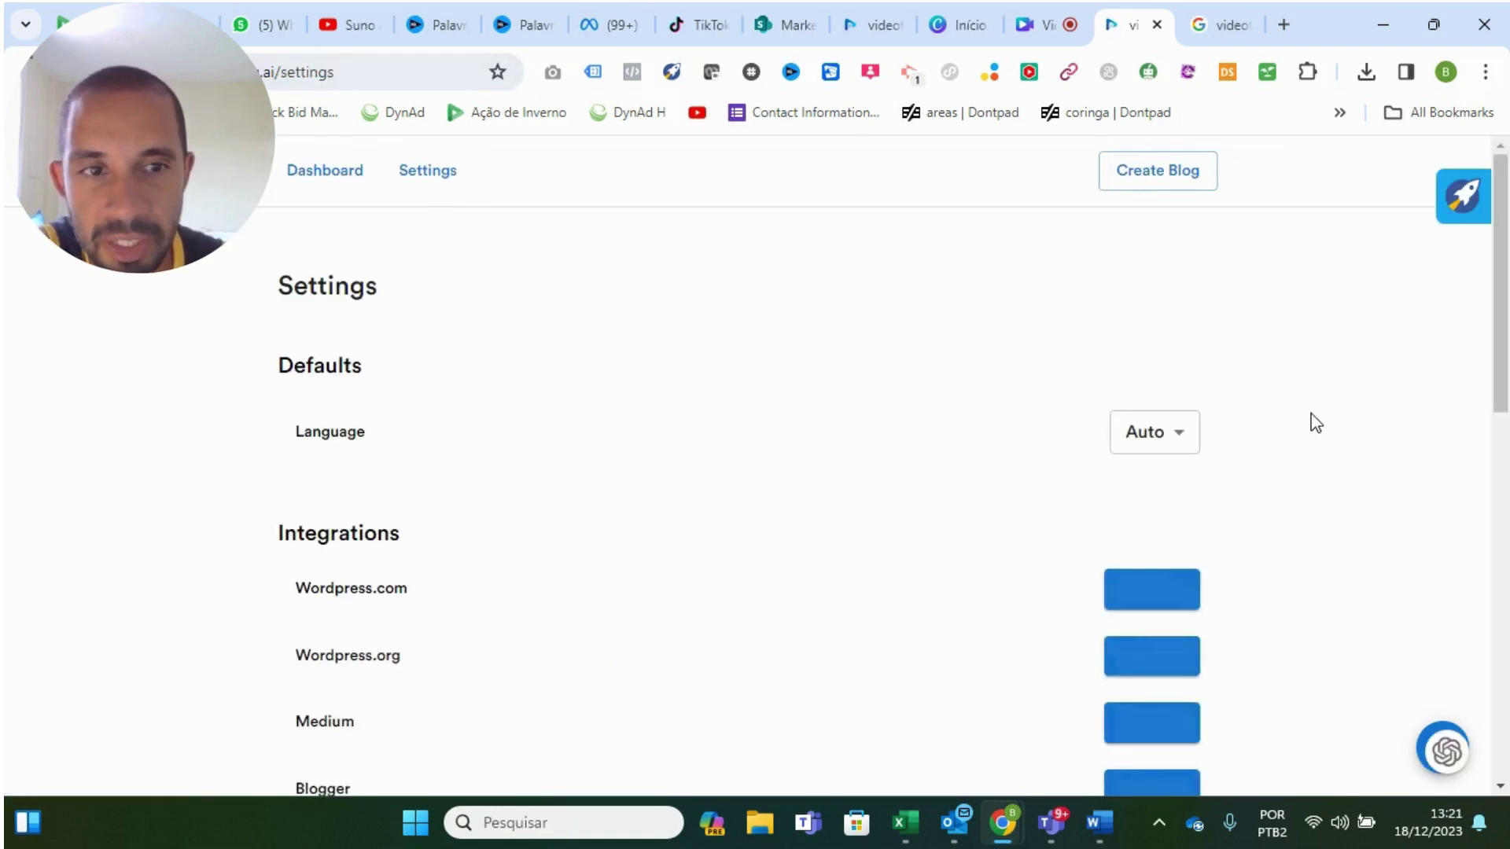
pyautogui.click(316, 167)
pyautogui.click(1182, 187)
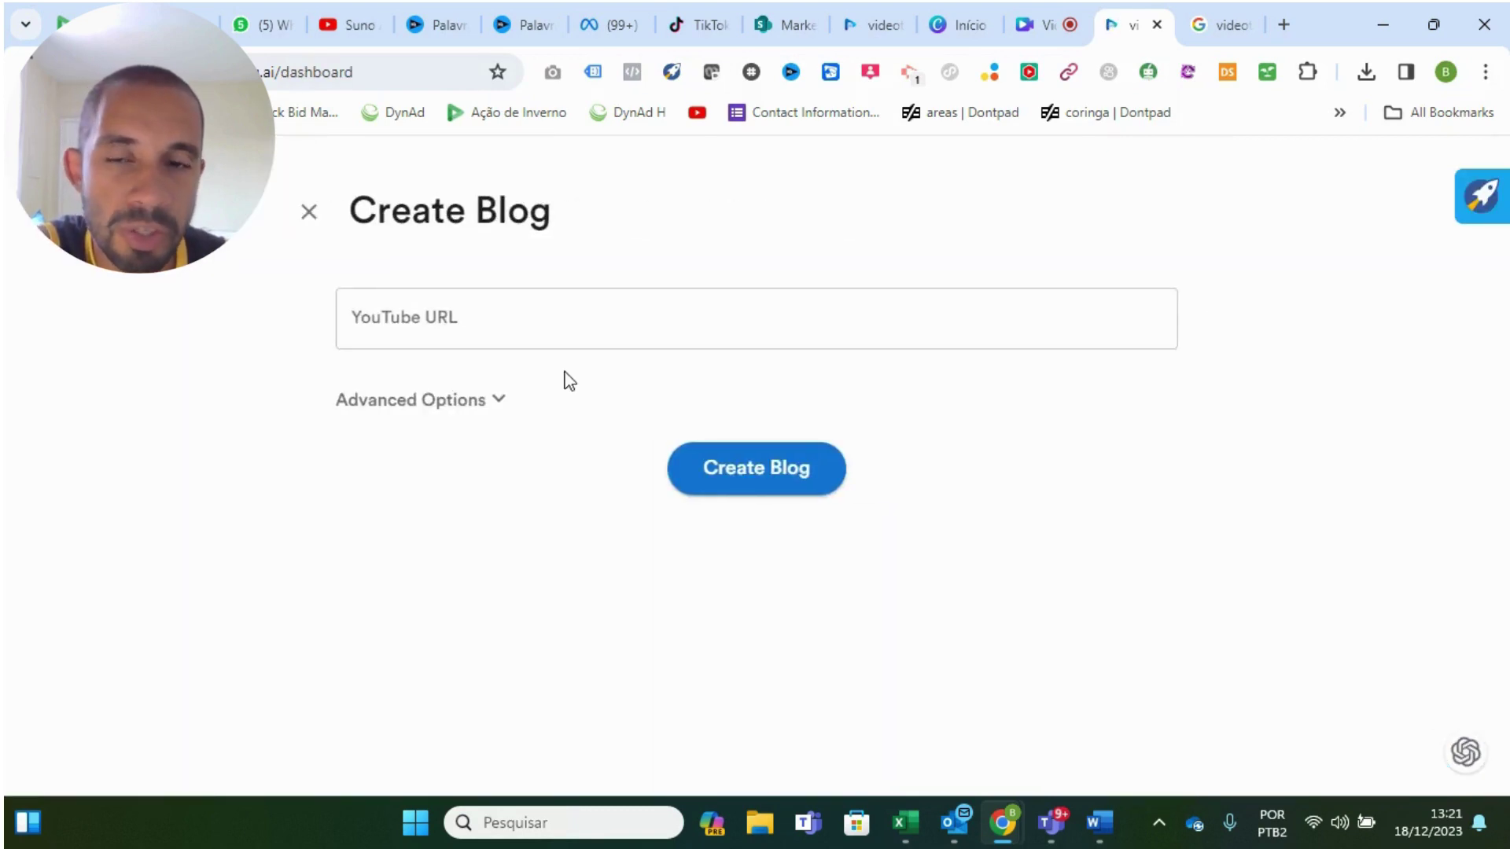
pyautogui.click(496, 401)
# Step: Examine the blog length choices and the other advanced options, such as tone, SEO metadata and time range
pyautogui.scroll(-3, 668, 549)
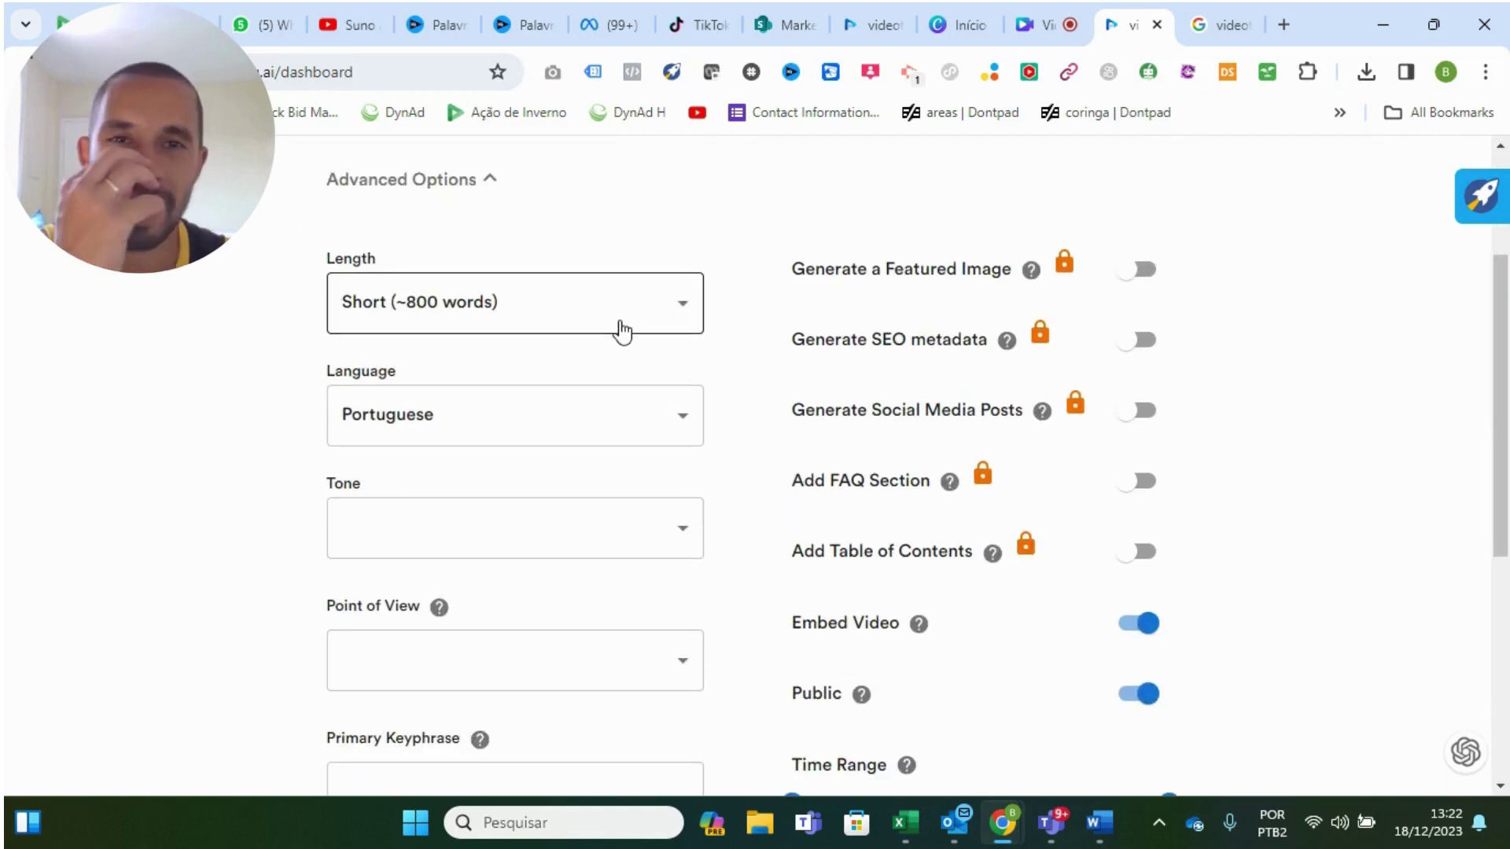
pyautogui.click(622, 330)
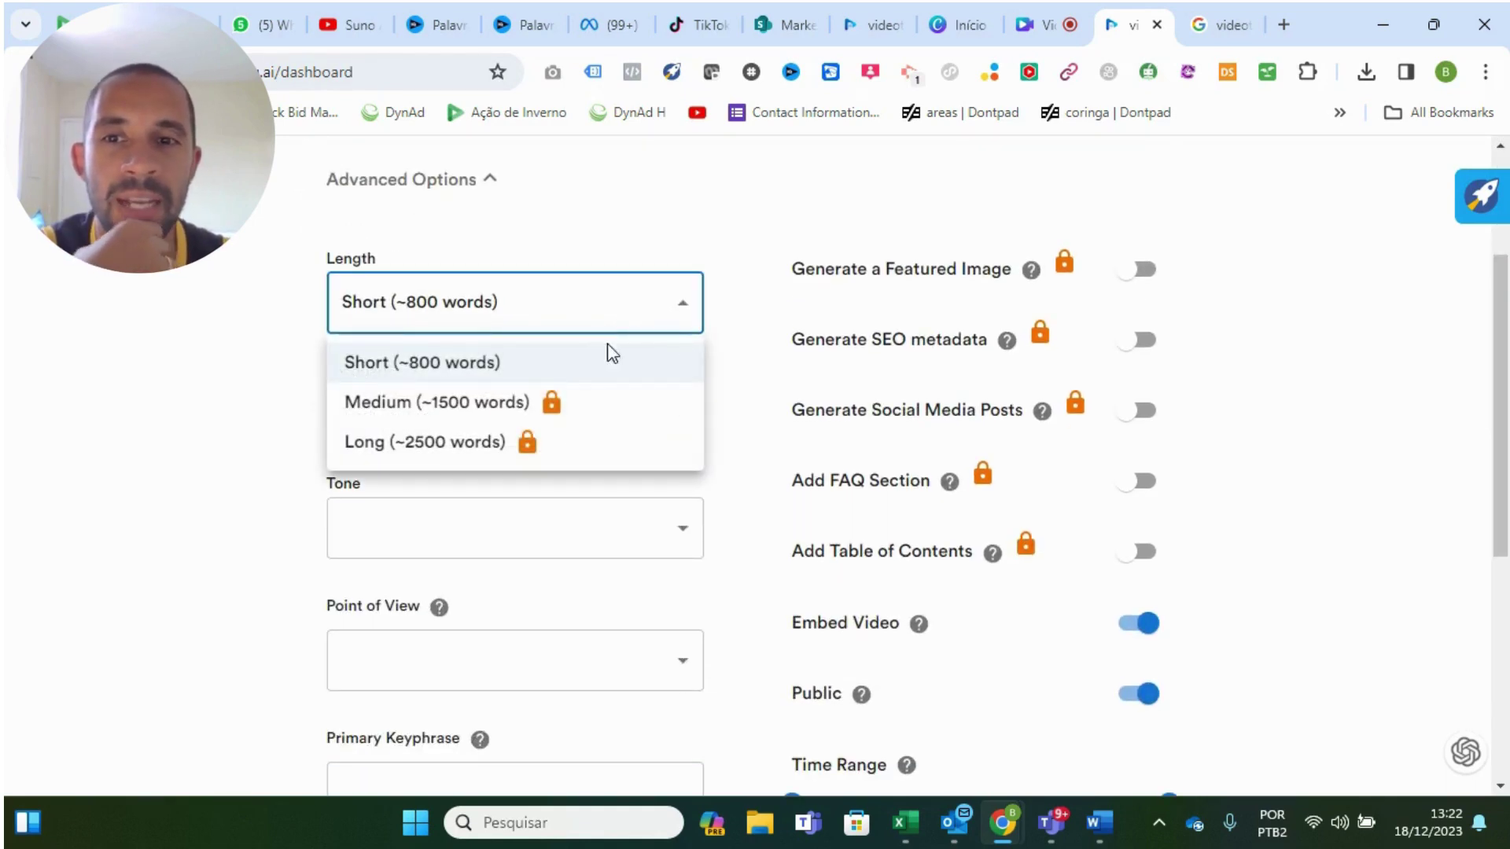
pyautogui.click(768, 251)
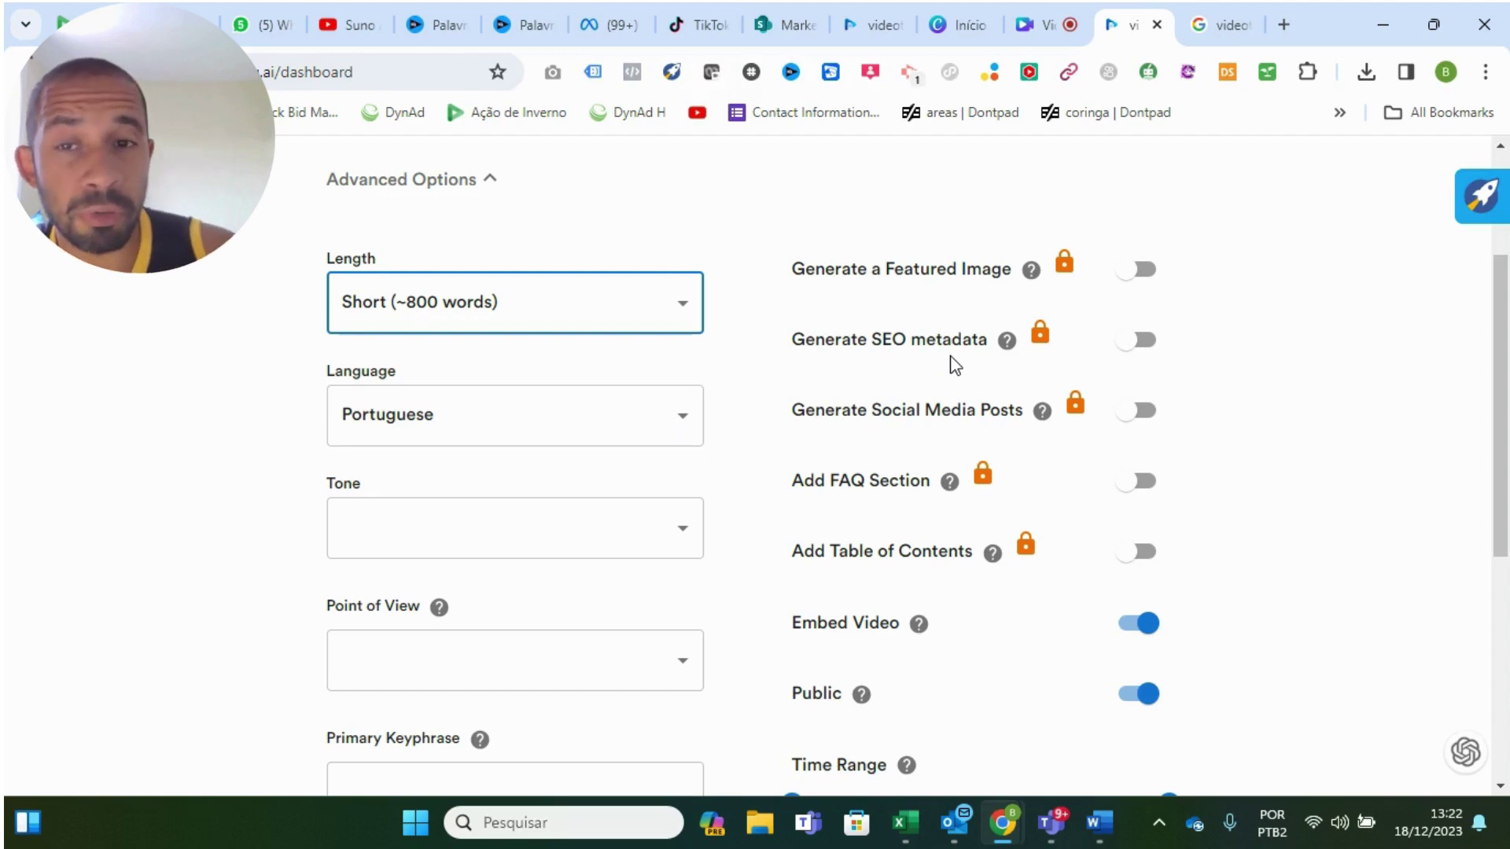
pyautogui.scroll(1, 955, 365)
pyautogui.scroll(-4, 901, 377)
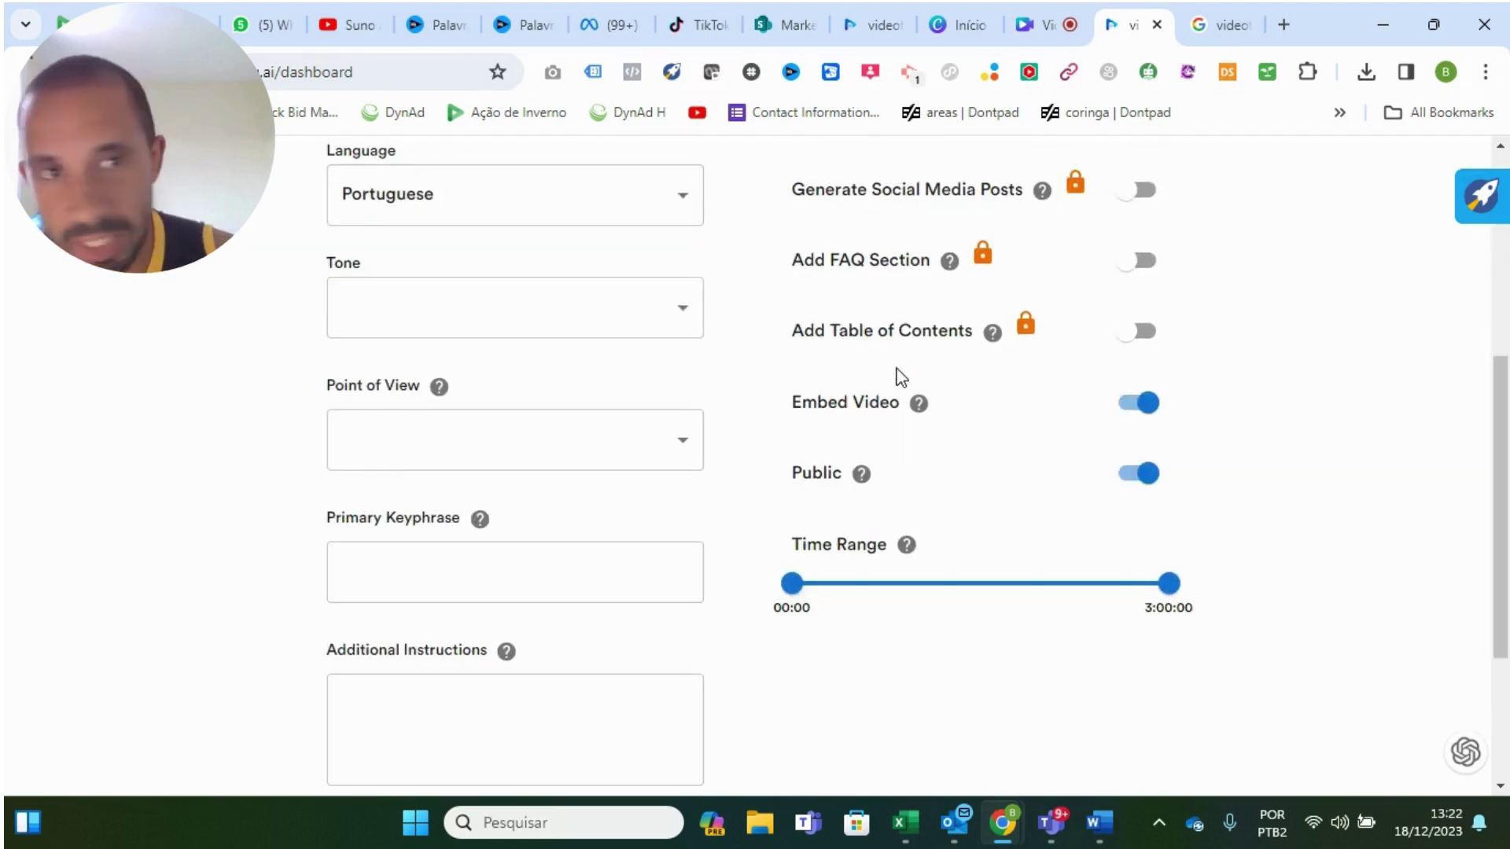
pyautogui.scroll(5, 901, 378)
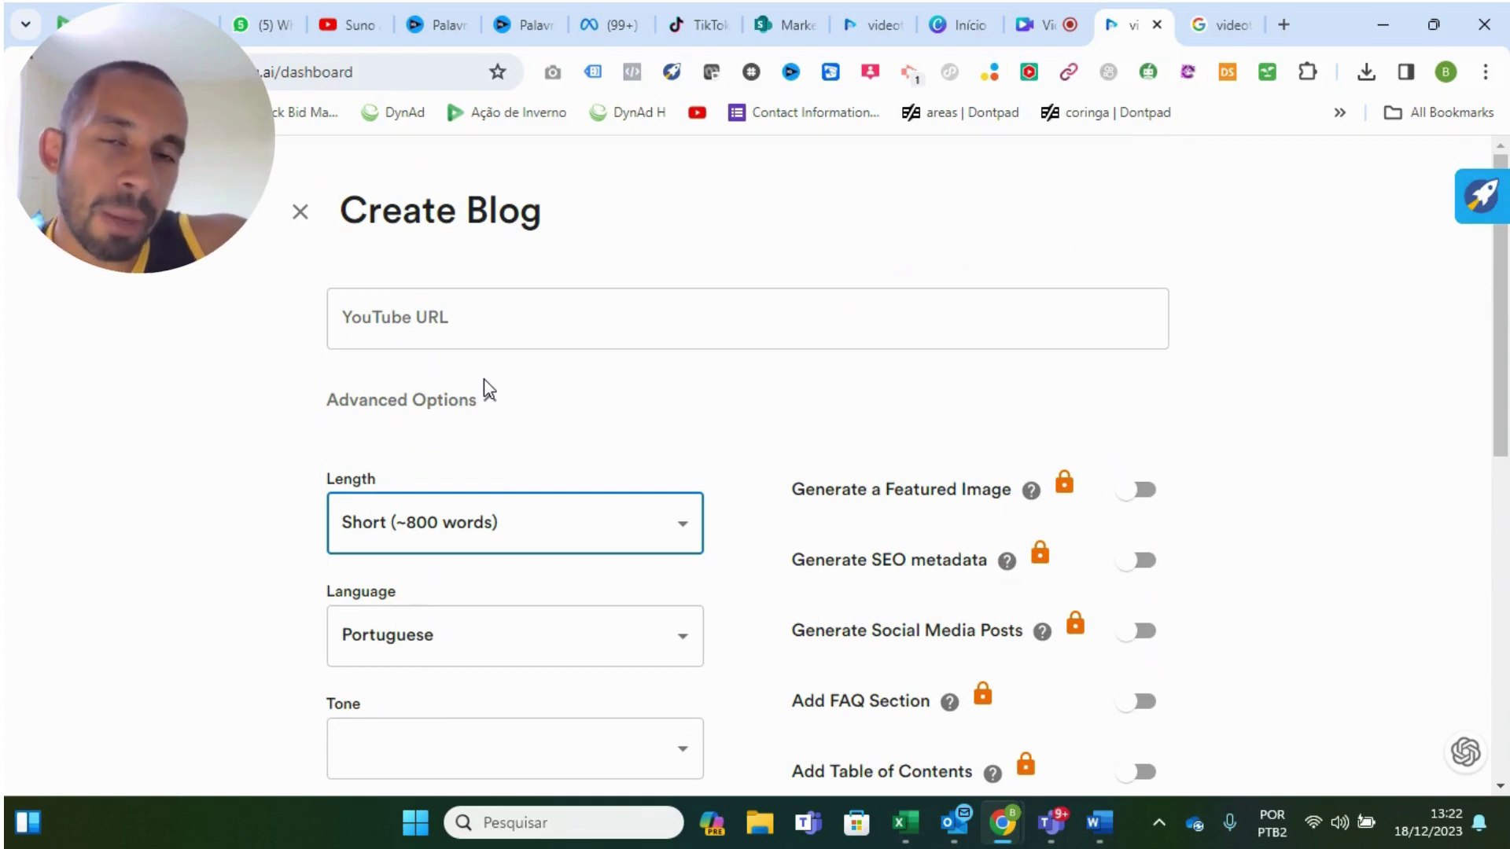
# Step: Review the Create Blog form's remaining advanced options once more, from Length and Language down to Additional Instructions
pyautogui.click(484, 385)
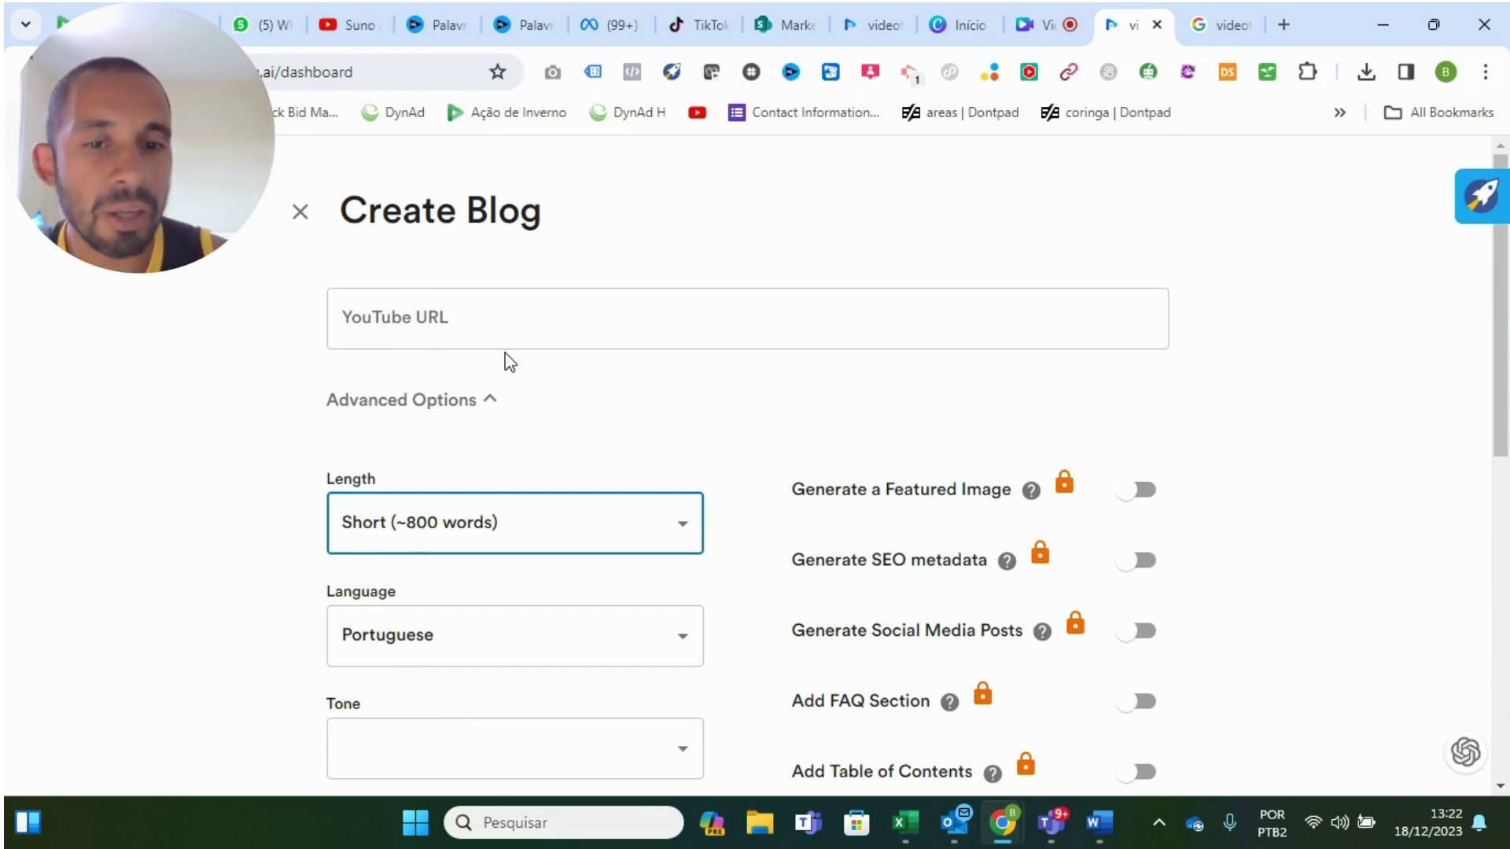
pyautogui.scroll(-4, 806, 471)
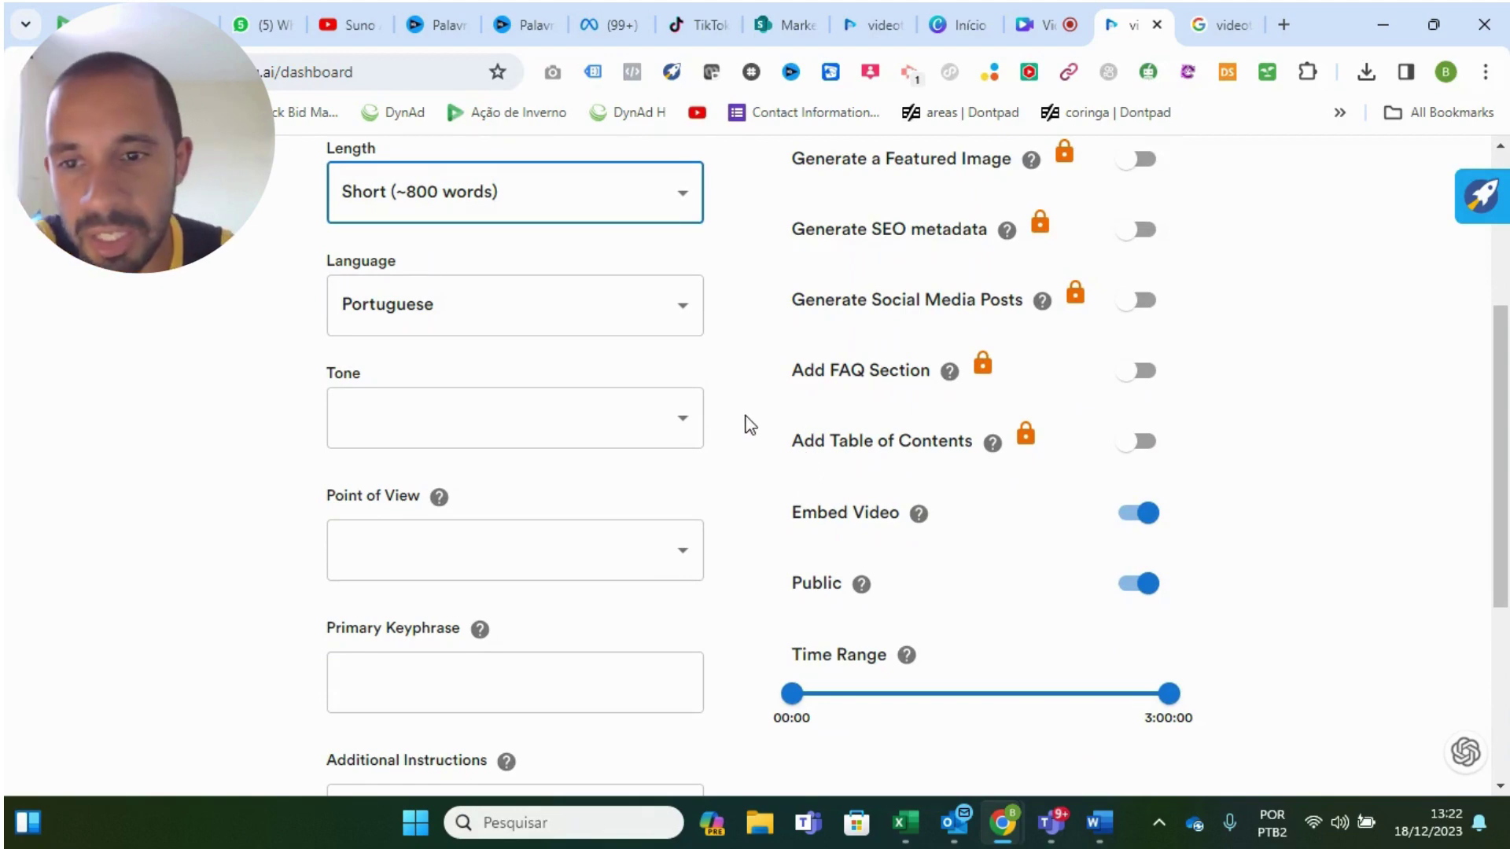
pyautogui.scroll(2, 747, 424)
pyautogui.scroll(-2, 708, 428)
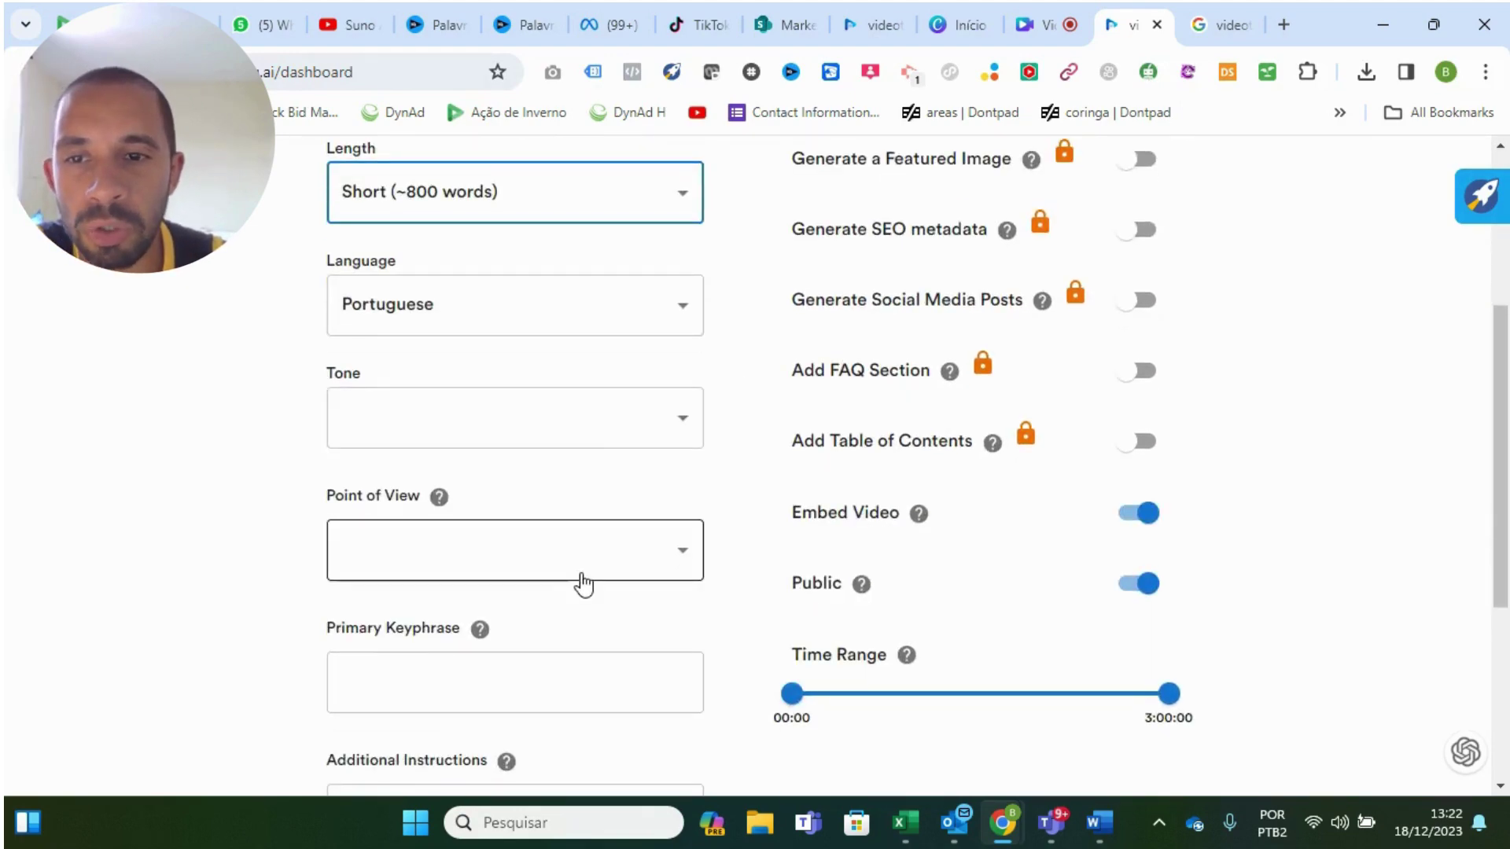
pyautogui.scroll(-3, 581, 583)
pyautogui.scroll(7, 589, 574)
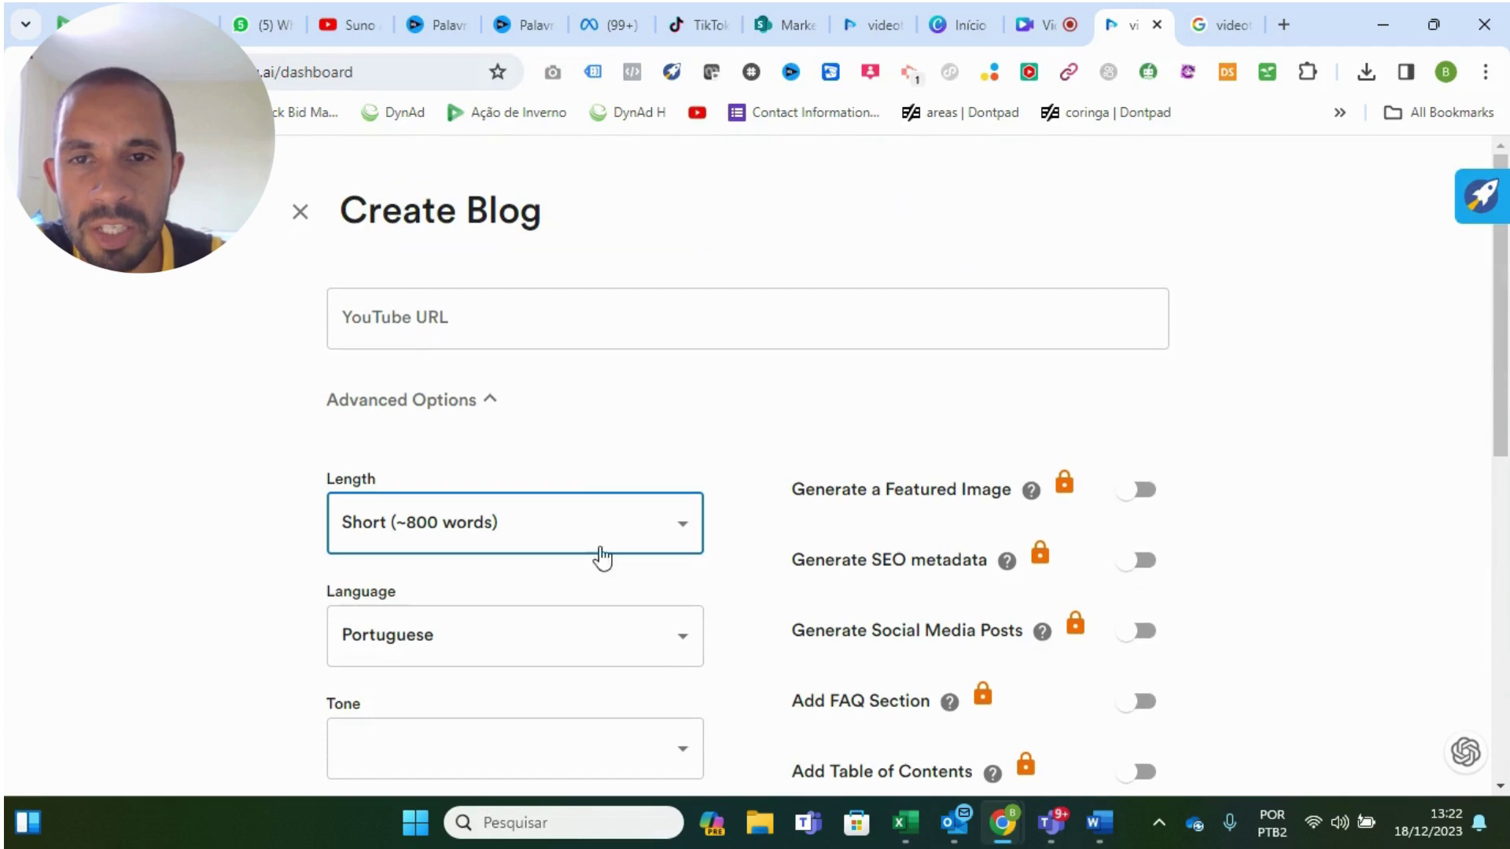
# Step: Close the Create Blog form and reload the dashboard page
pyautogui.click(298, 210)
pyautogui.click(348, 73)
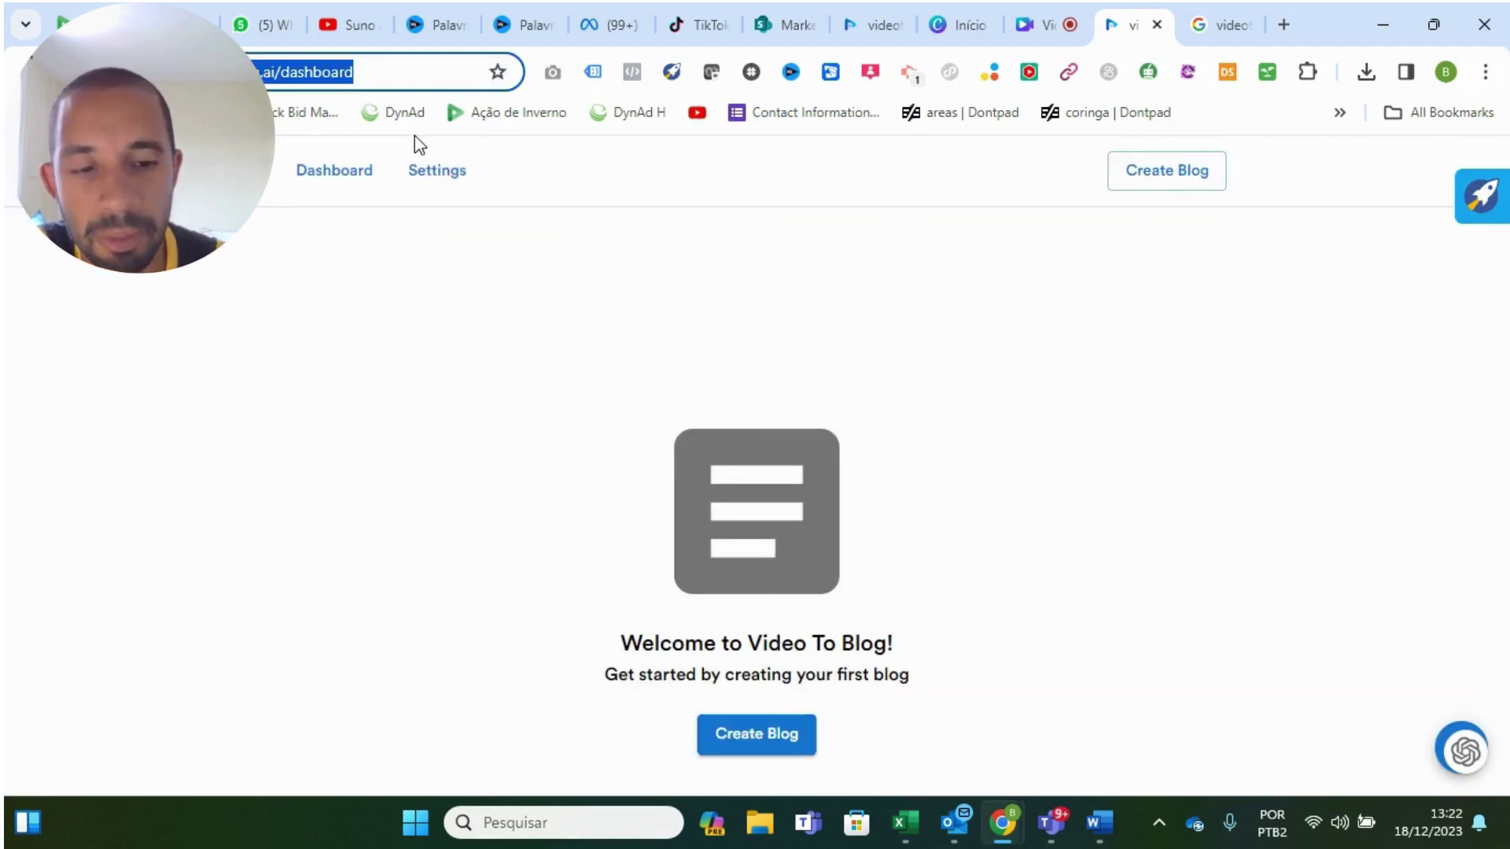
pyautogui.press('Return')
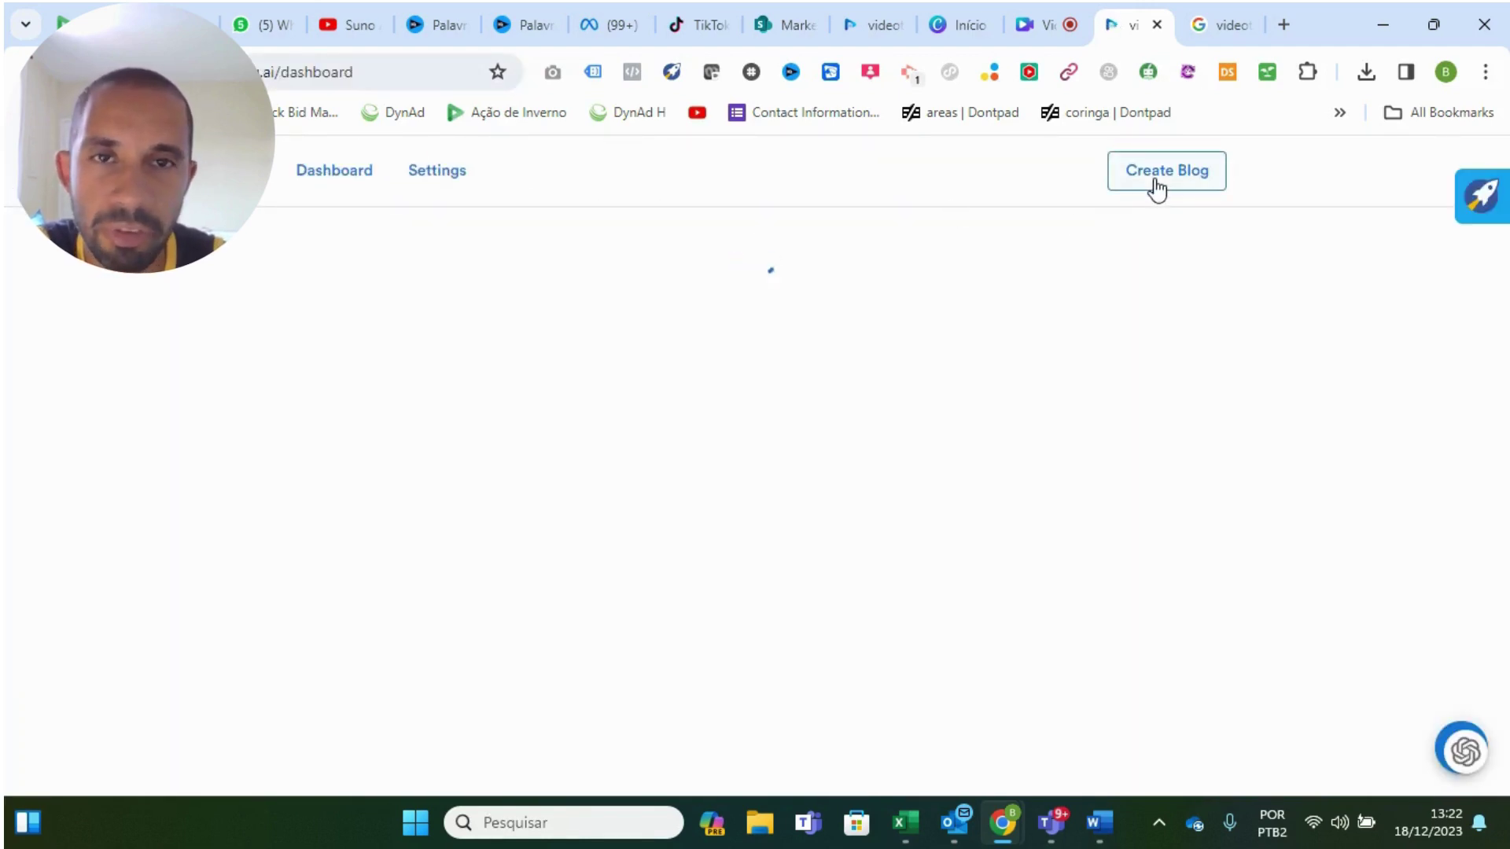
pyautogui.click(1156, 188)
pyautogui.click(691, 314)
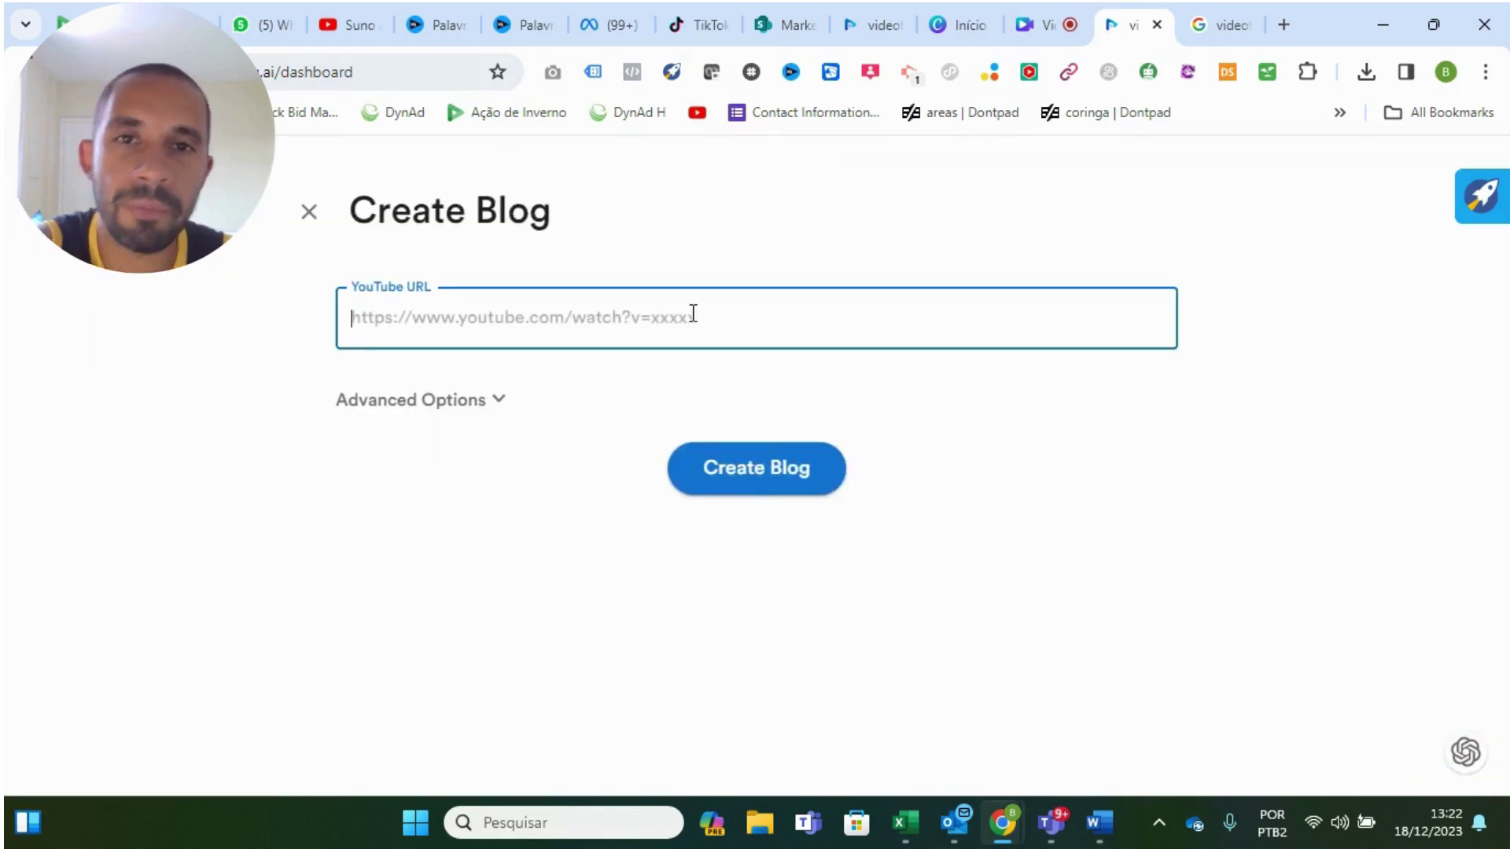
pyautogui.click(360, 21)
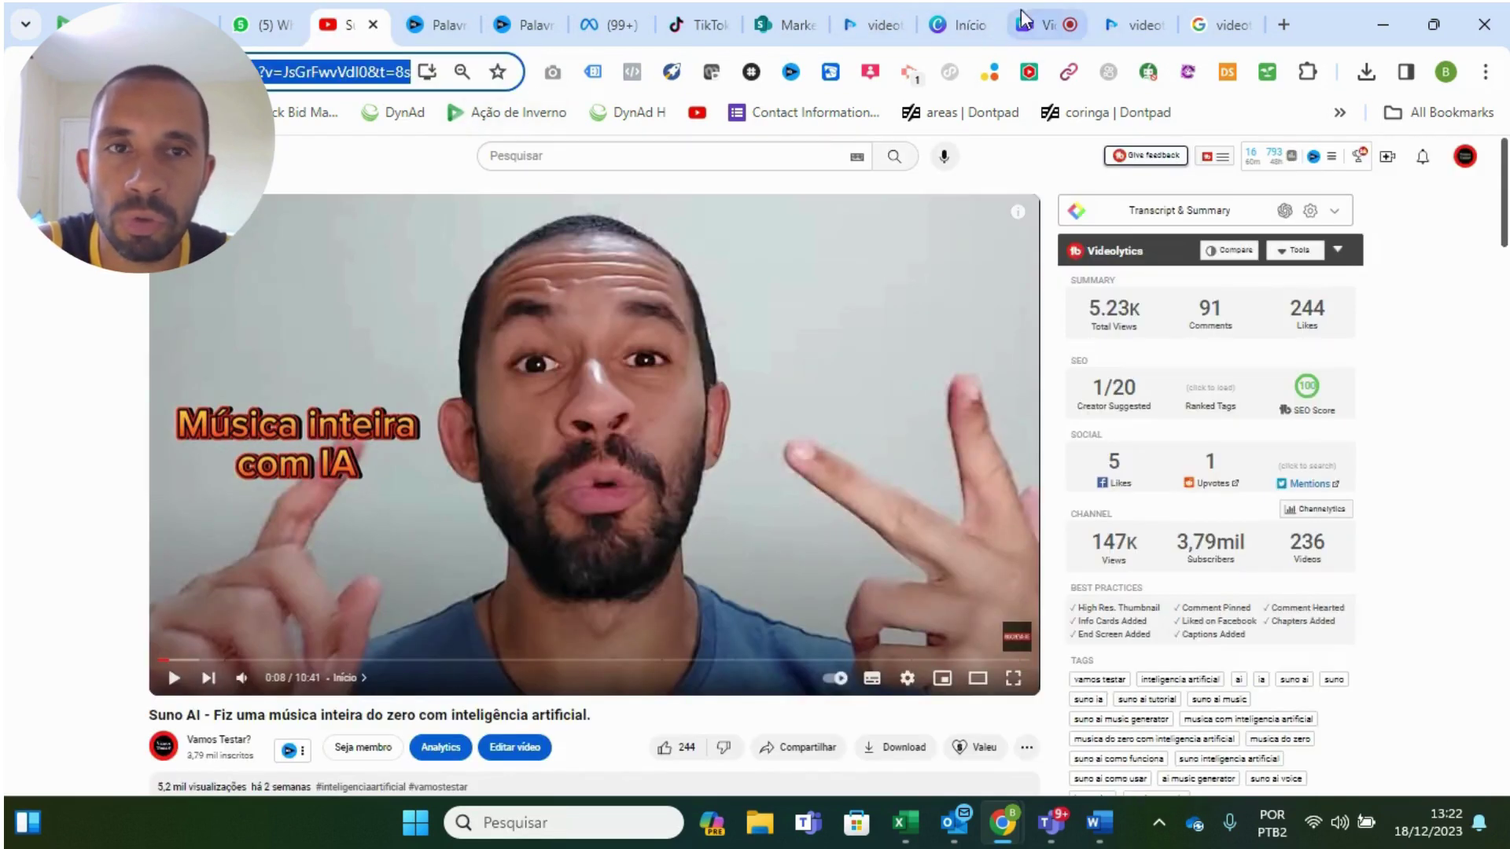
pyautogui.click(1132, 24)
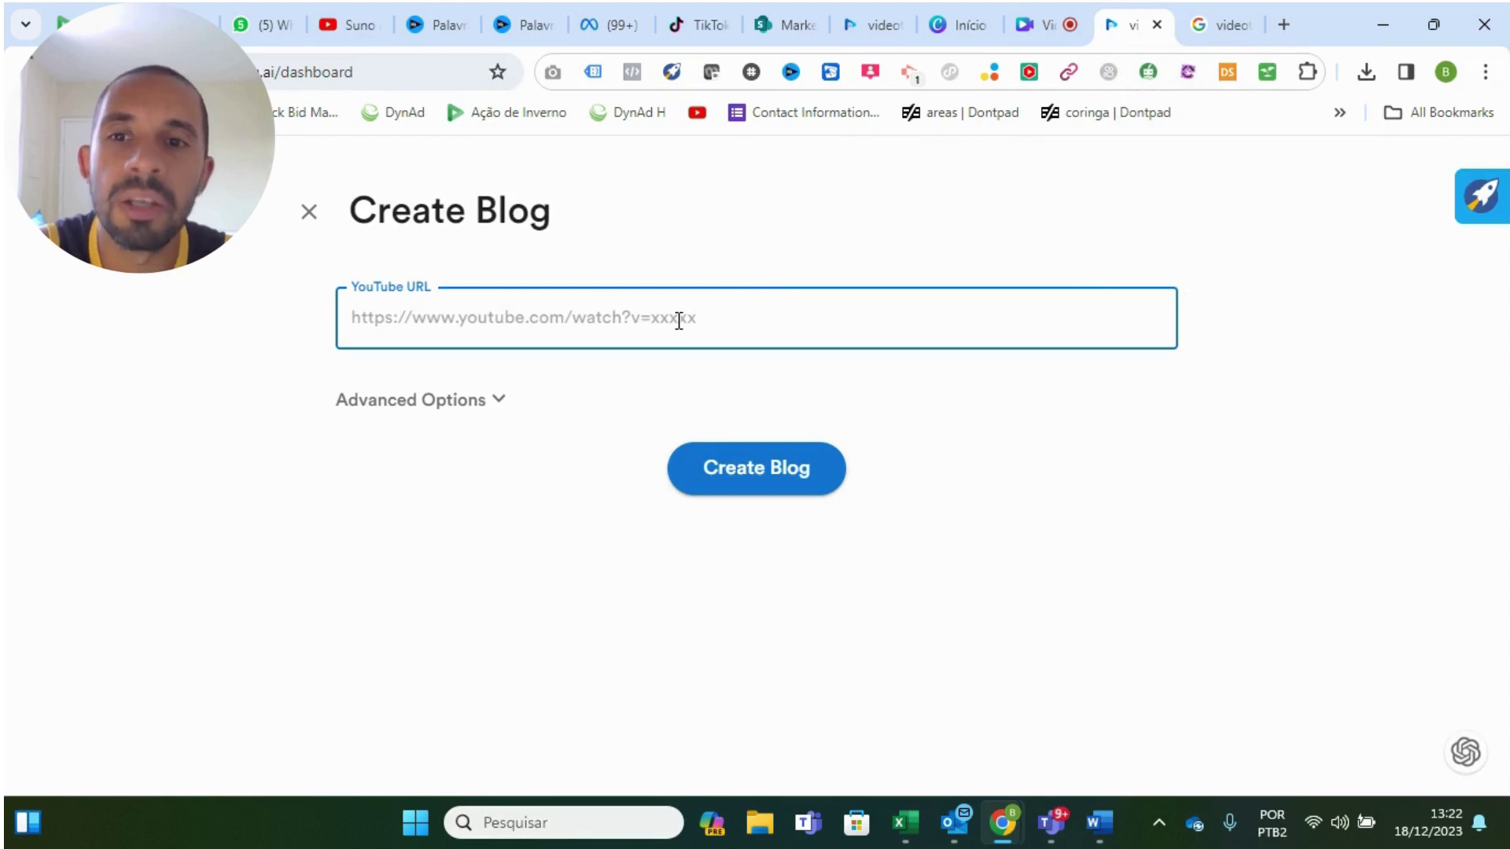
pyautogui.write('https://www.youtube.com/watch?v=JsGrFwvVdI0&t=8s')
pyautogui.click(743, 481)
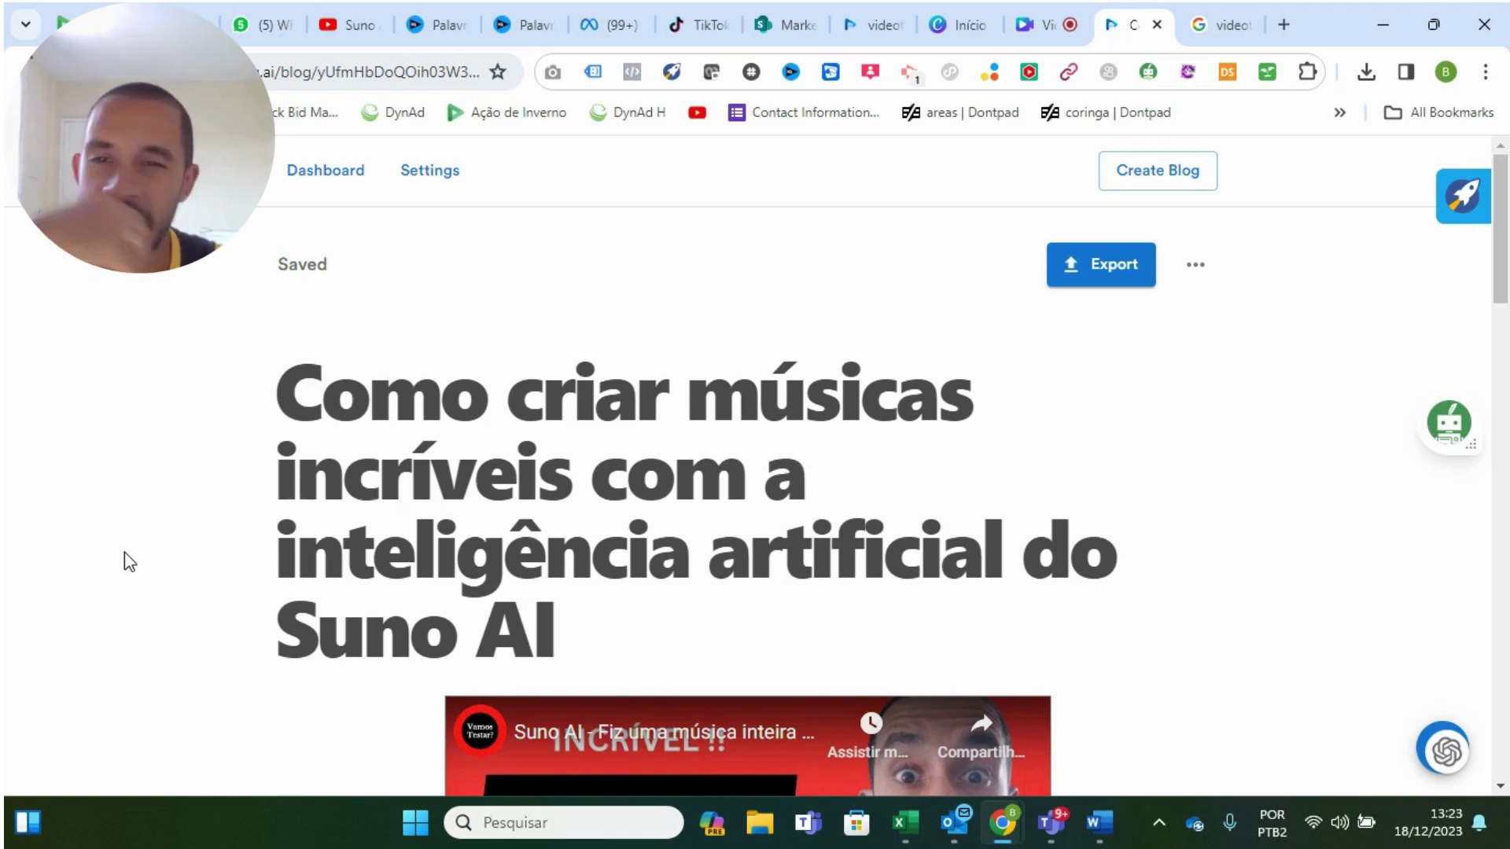
# Step: Read through the generated blog post, examining its title, embedded video and the sections introducing Suno AI and explaining how it works
pyautogui.scroll(-5, 862, 559)
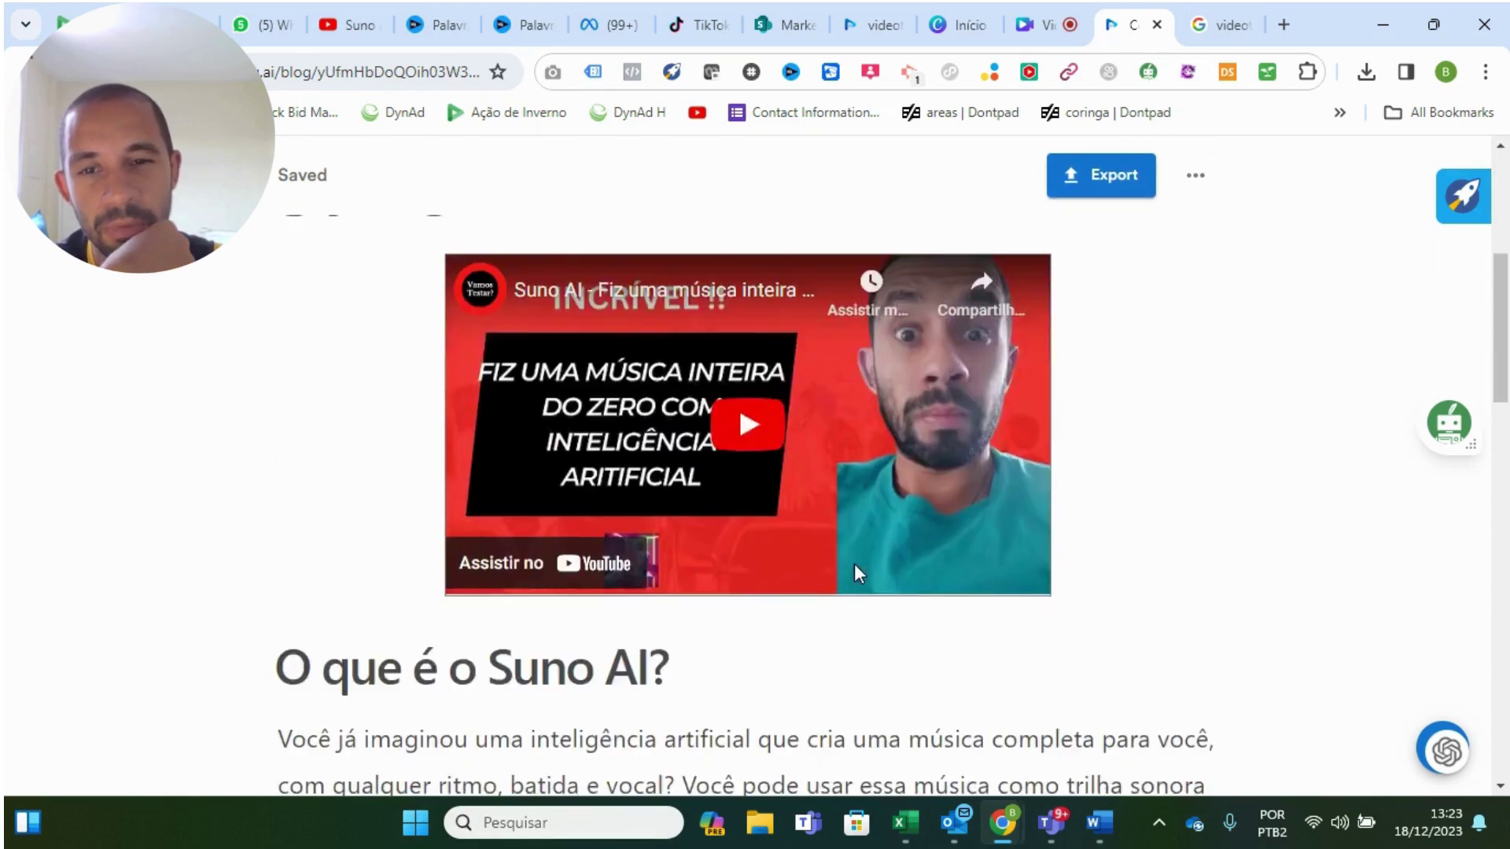
pyautogui.scroll(4, 854, 563)
pyautogui.moveTo(277, 281); pyautogui.dragTo(677, 474)
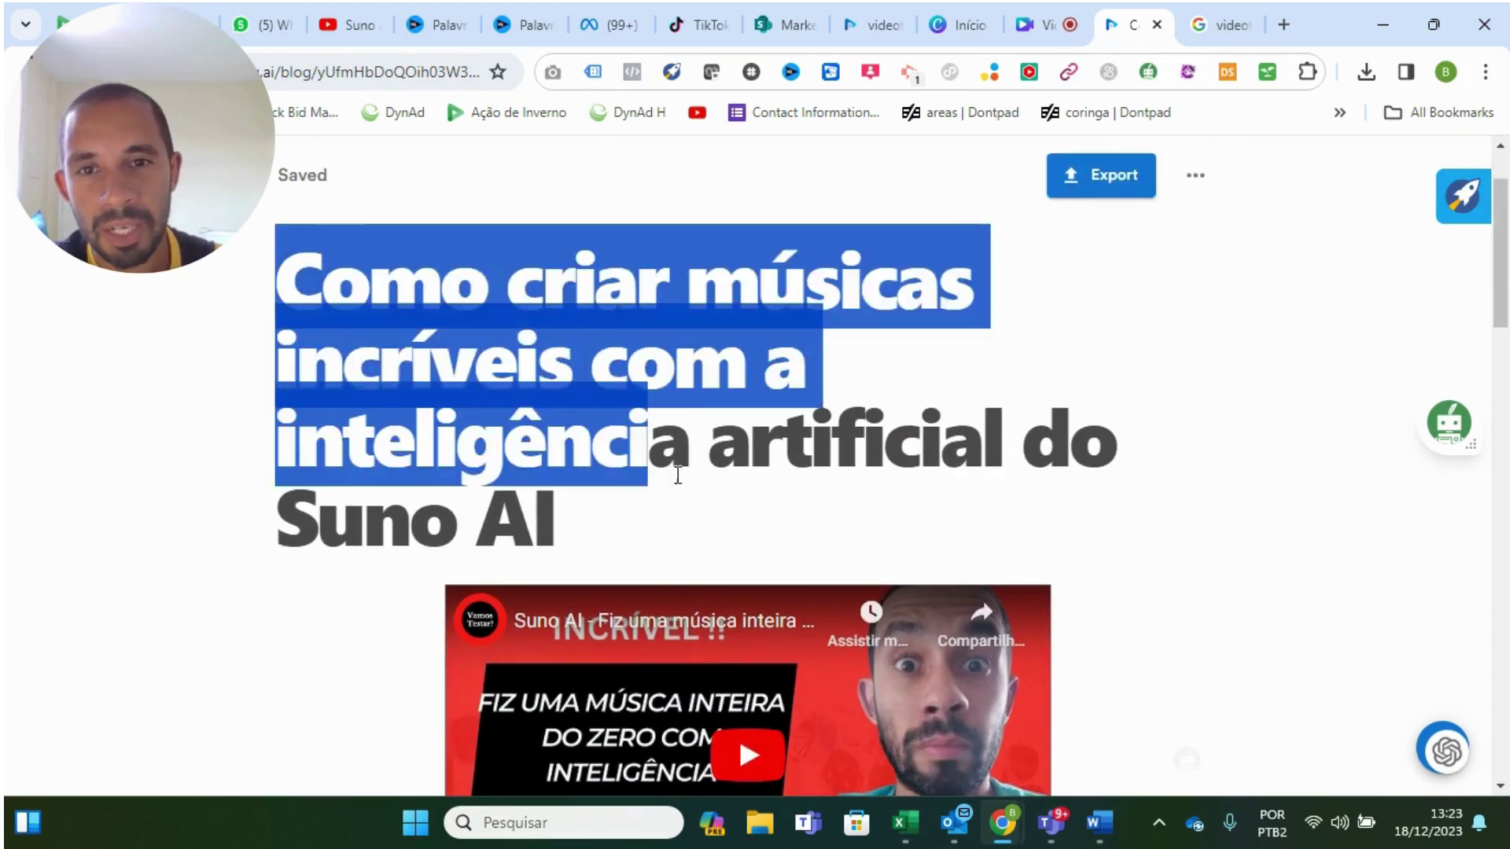
pyautogui.scroll(-4, 743, 492)
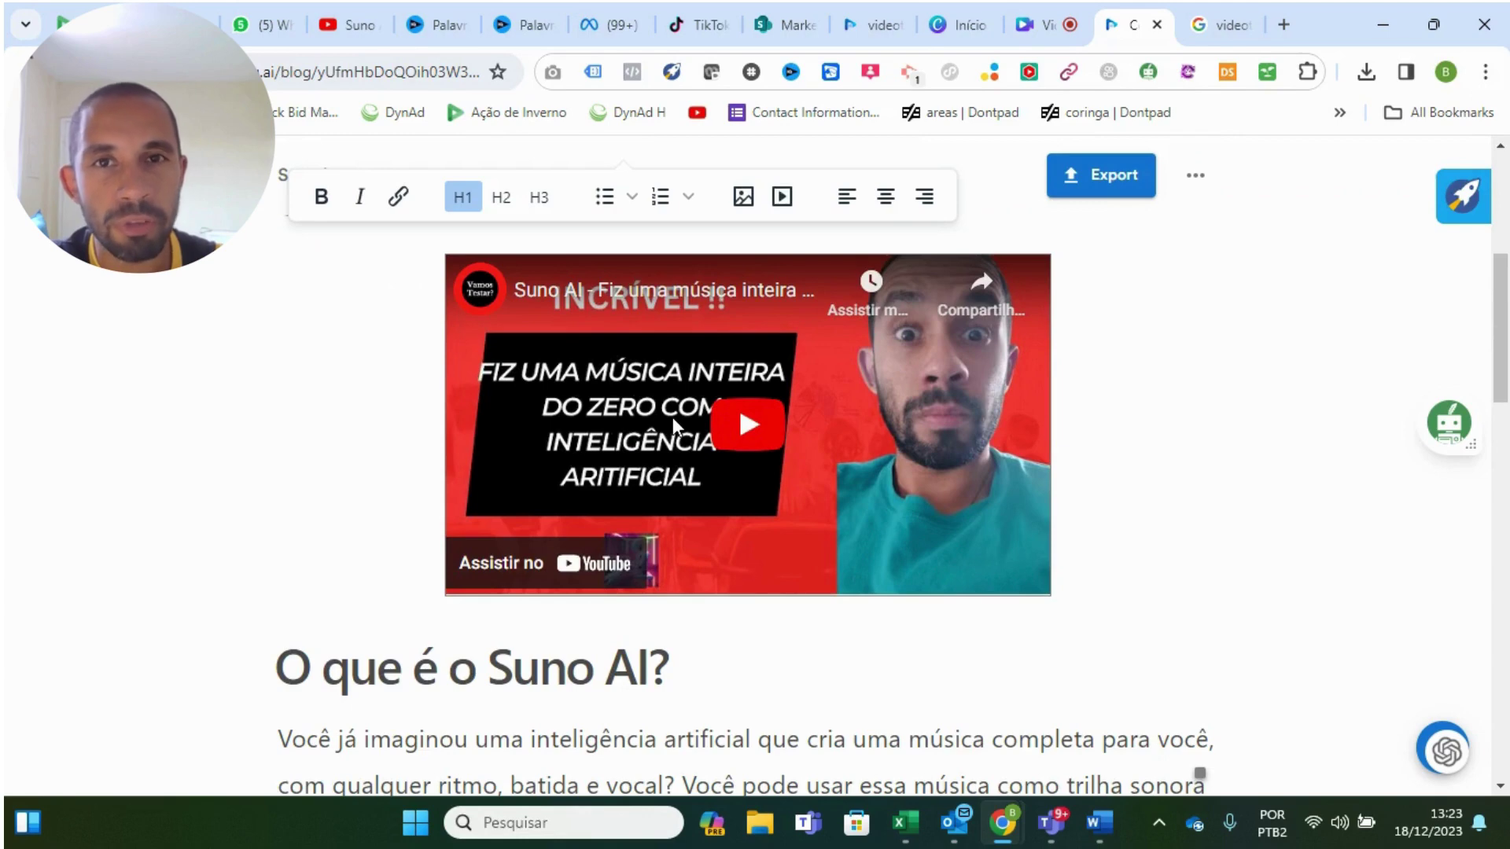
pyautogui.scroll(-4, 673, 417)
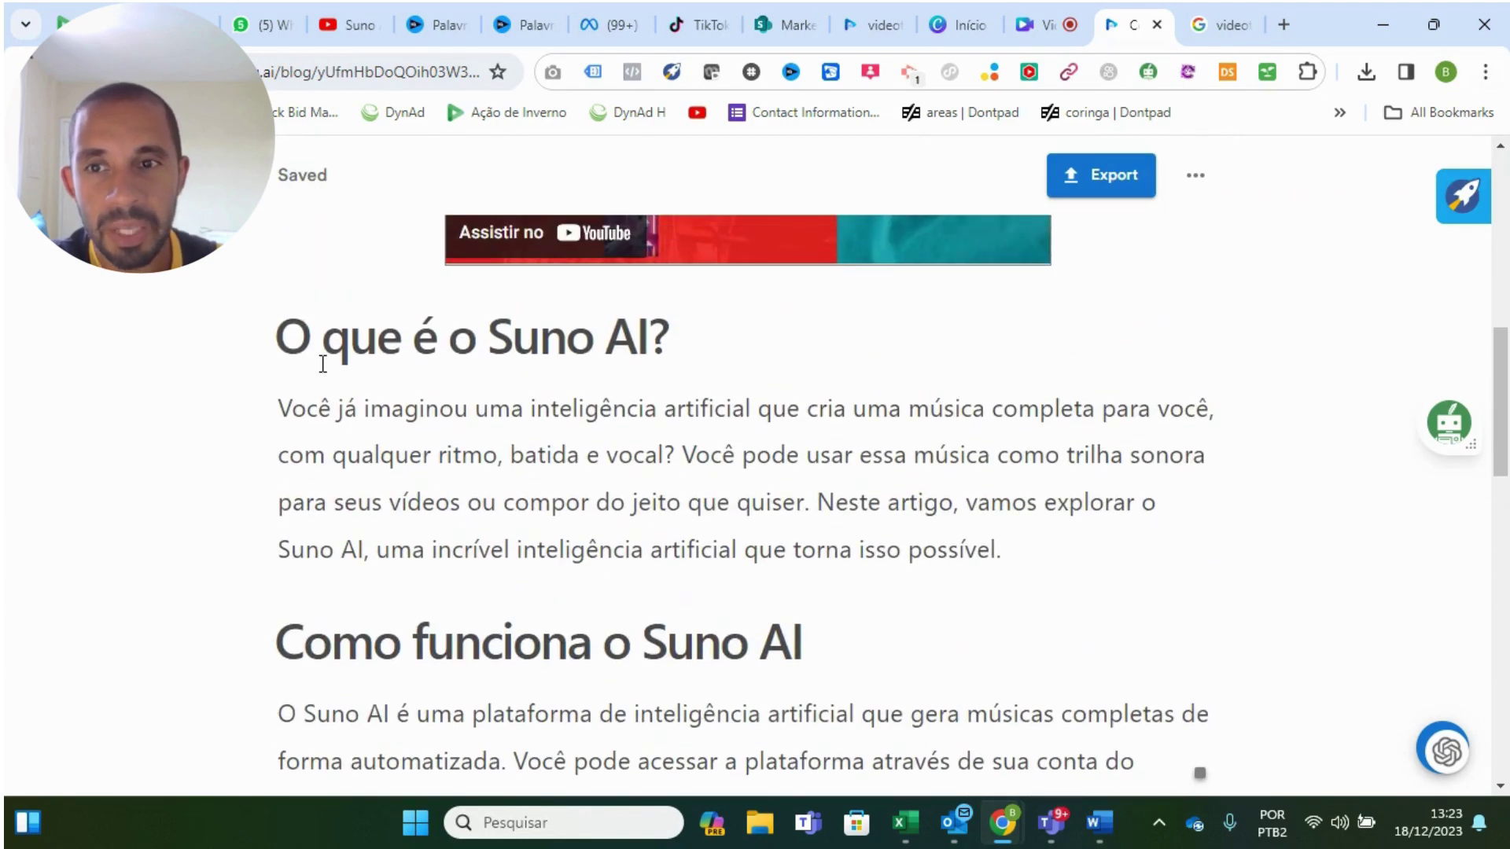
pyautogui.moveTo(284, 344); pyautogui.dragTo(832, 460)
pyautogui.click(871, 460)
pyautogui.moveTo(317, 408); pyautogui.dragTo(438, 409)
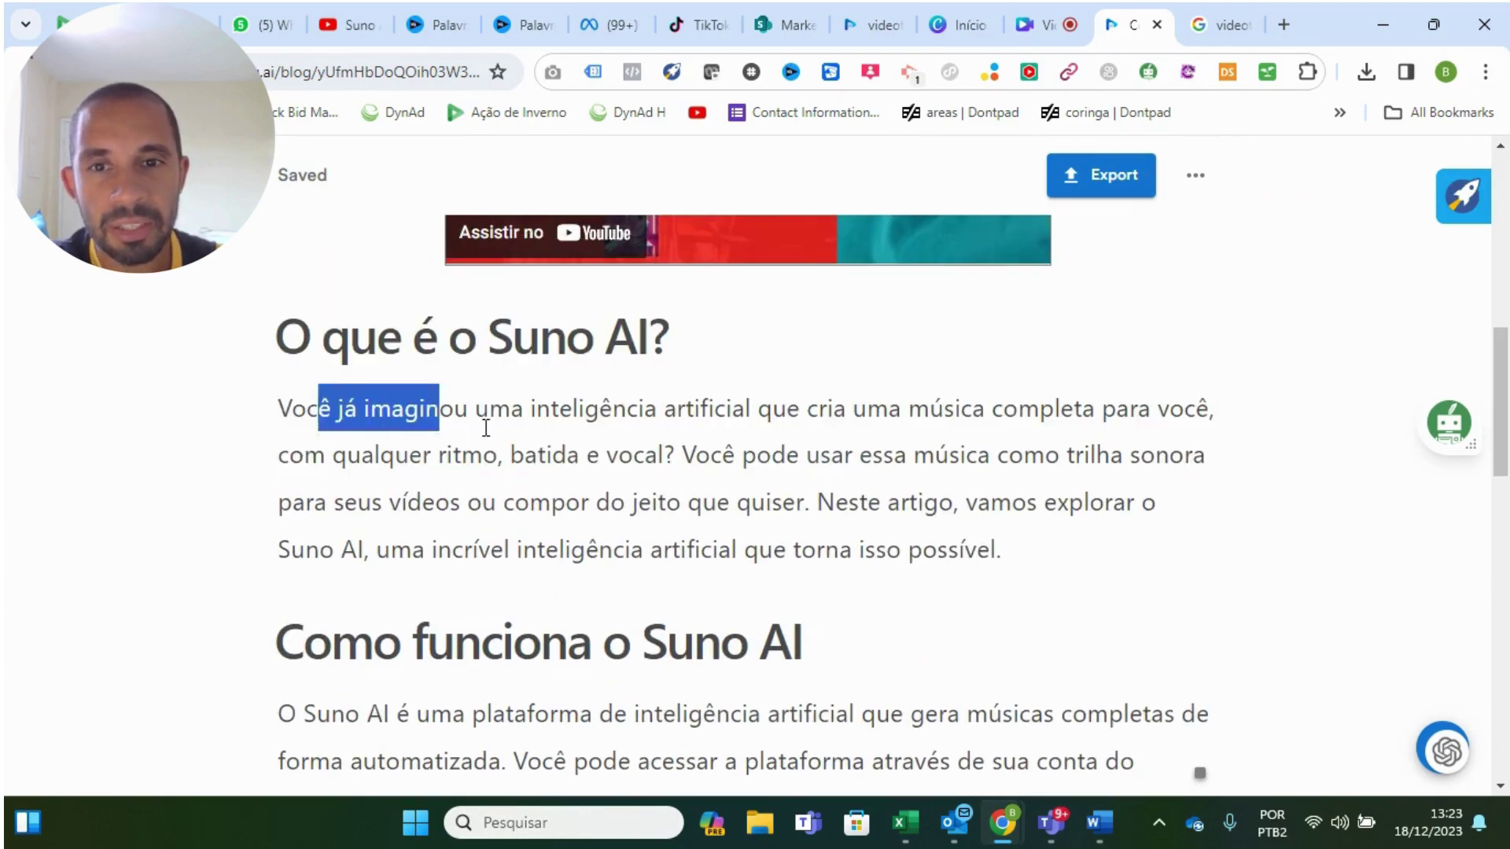
pyautogui.click(978, 547)
pyautogui.scroll(-3, 1045, 531)
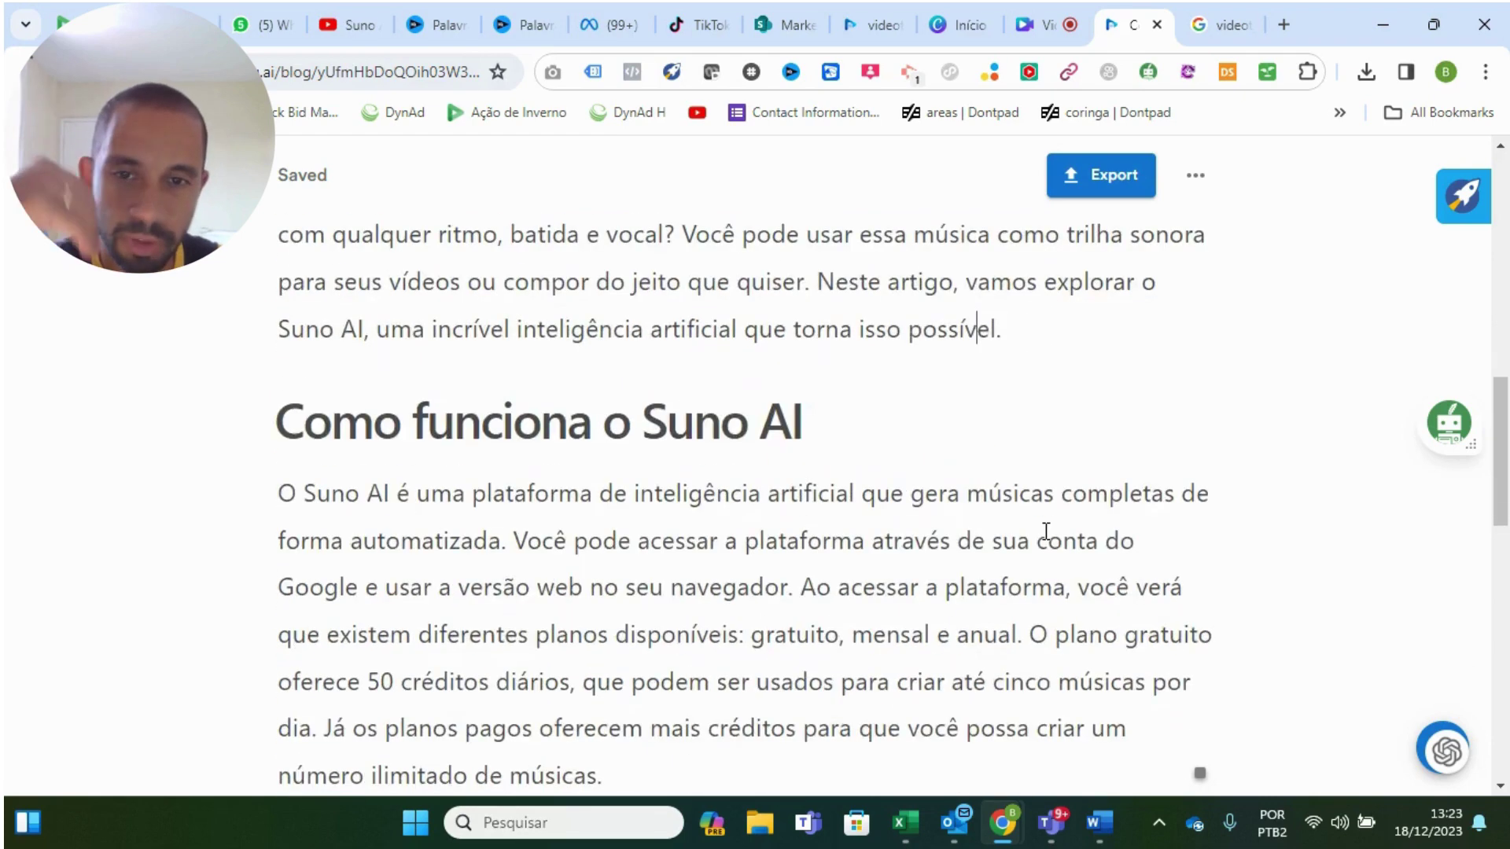